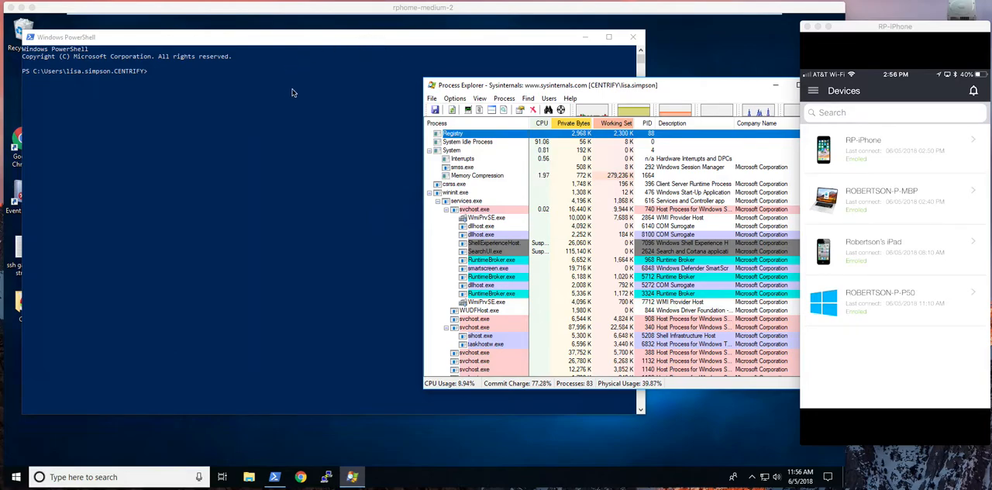
List the current user's group memberships in PowerShell with whoami /groups.
left_click(358, 102)
type("whoami /groups")
key("Return")
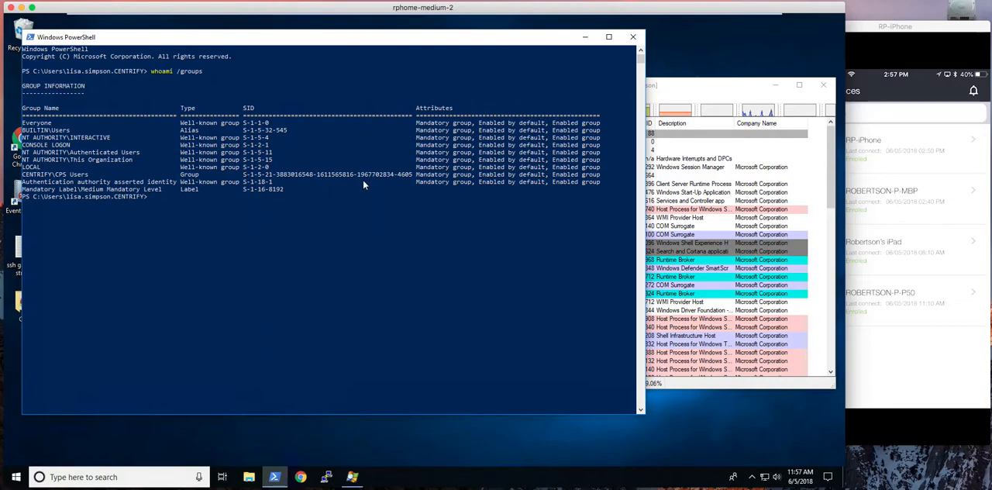
Minimize PowerShell, shift the Process Explorer window slightly, and move the Event Viewer shortcut to an open area of the desktop.
left_click(580, 40)
left_click_drag(653, 85, 605, 90)
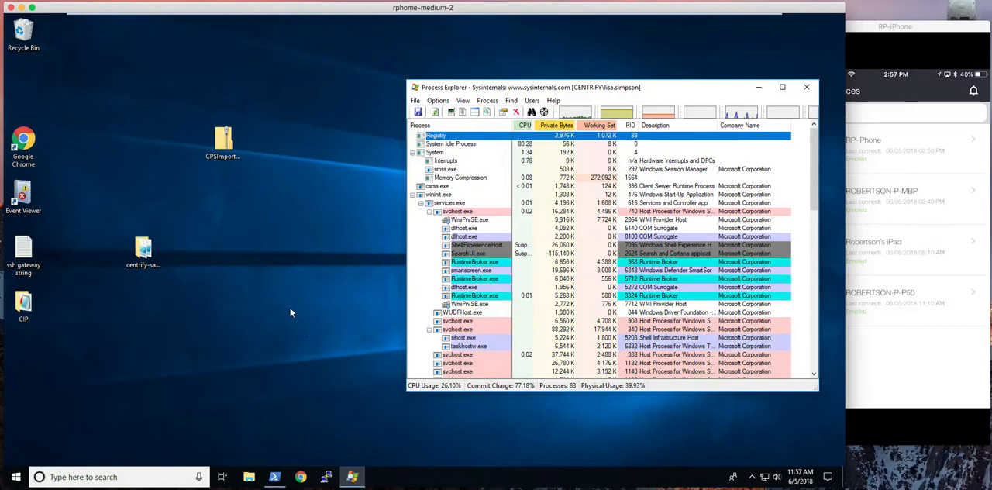
left_click(166, 310)
left_click_drag(31, 200, 109, 95)
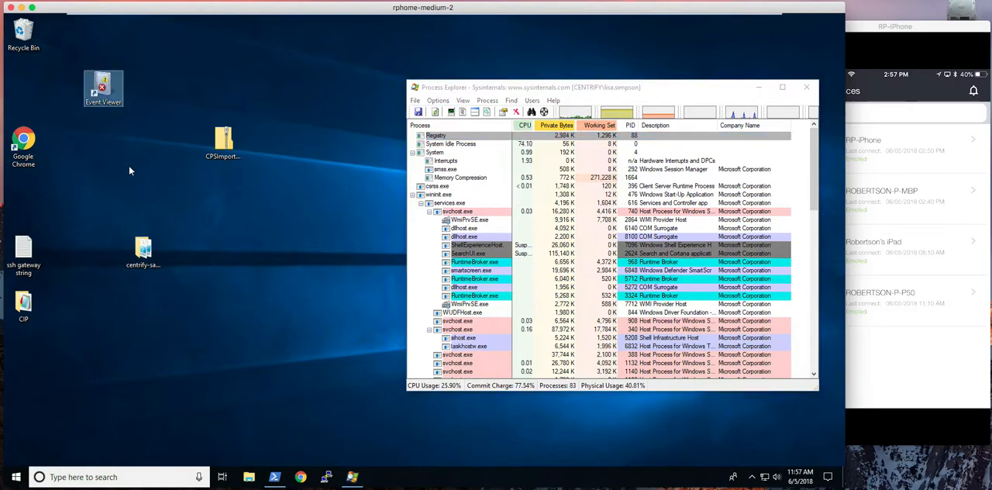
Launch Event Viewer from its desktop shortcut, try to view the Windows Security log, and close the viewer.
right_click(106, 95)
left_click(129, 92)
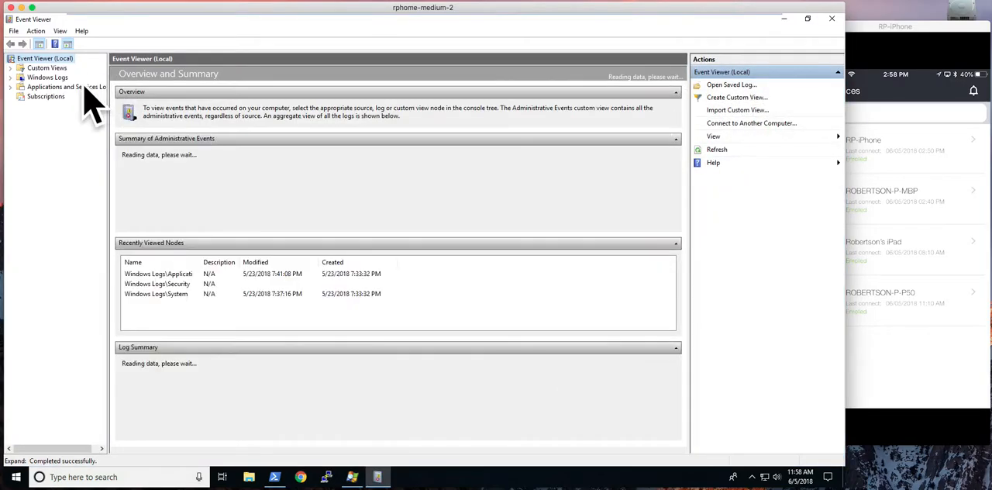
left_click(10, 77)
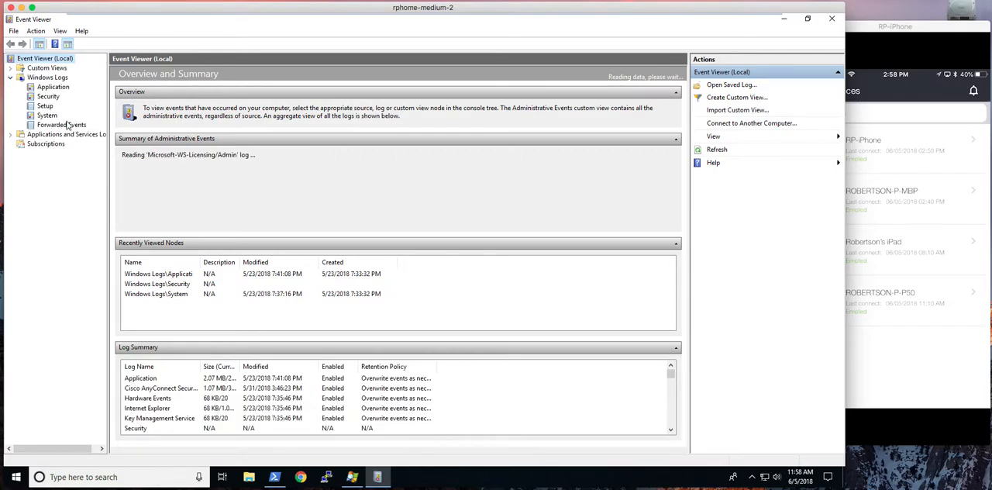
left_click(48, 97)
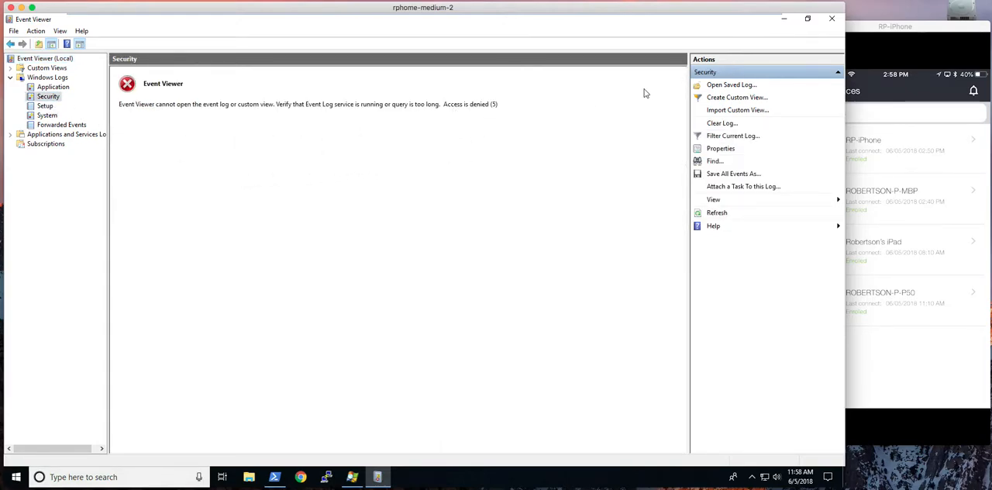
left_click(613, 489)
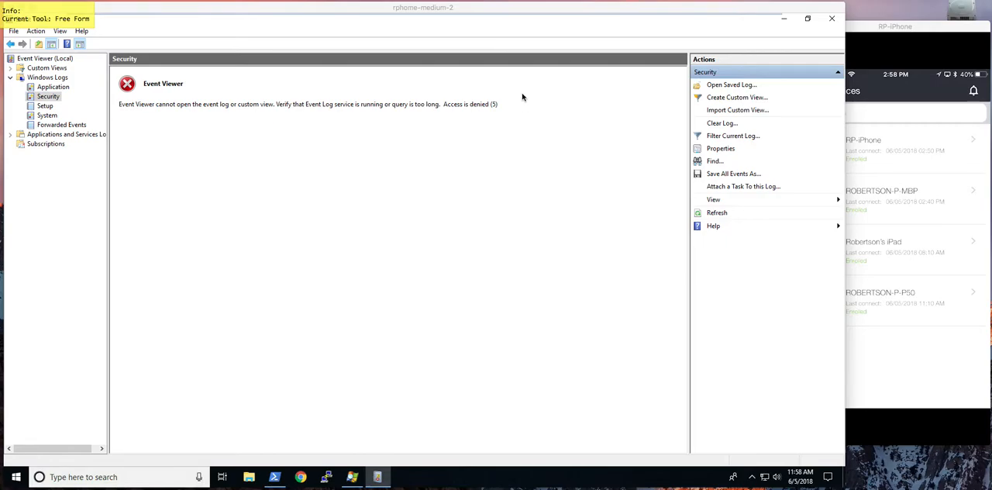
left_click_drag(539, 81, 505, 103)
key("Escape")
left_click(832, 20)
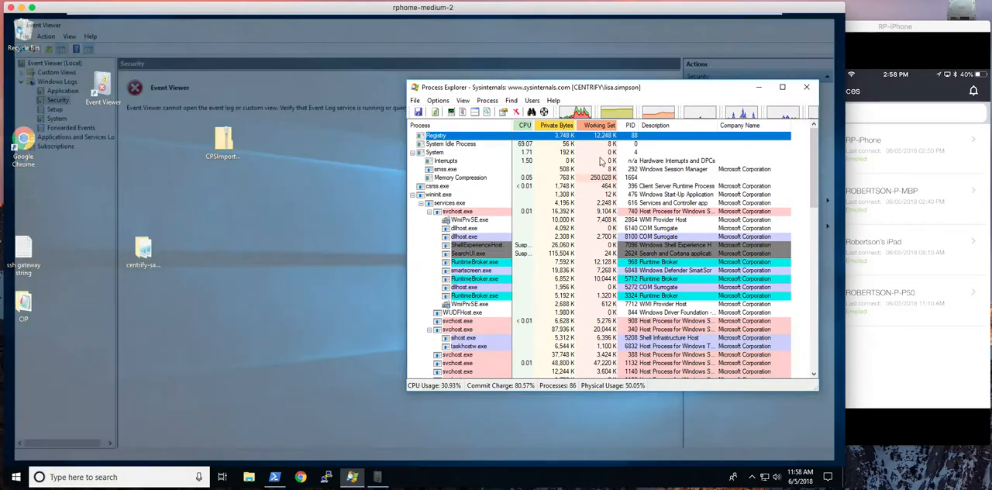
Try to open Disk Management by running diskmgmt.msc, dismiss its message, and close the window.
right_click(27, 471)
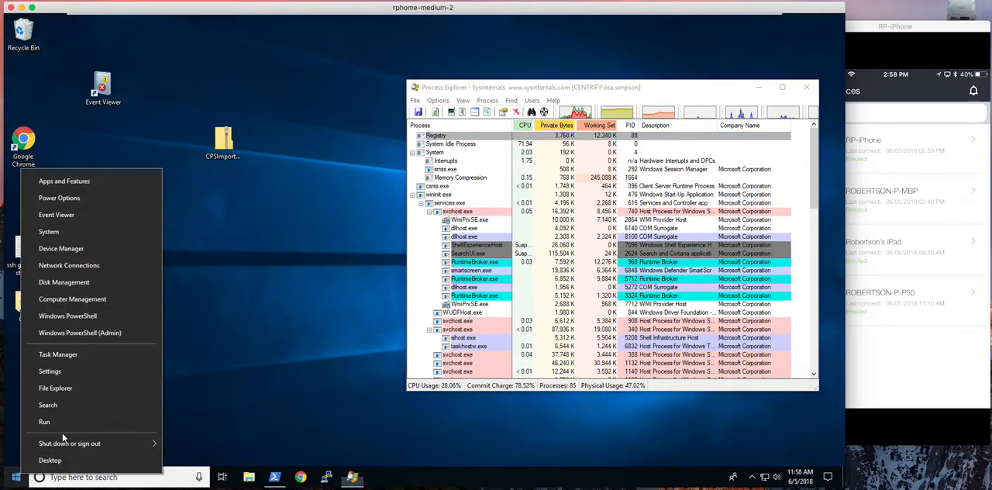
left_click(64, 424)
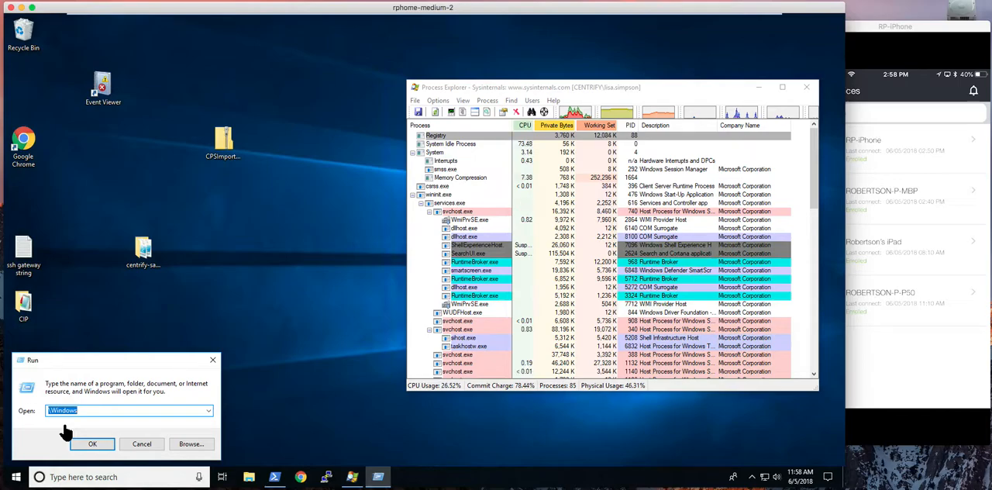
type("d")
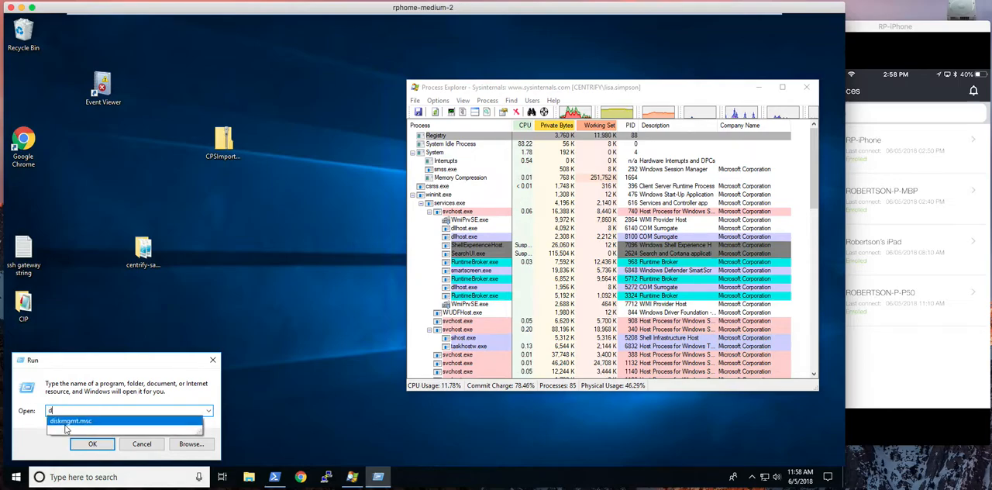
type("isk")
key("Down")
key("Return")
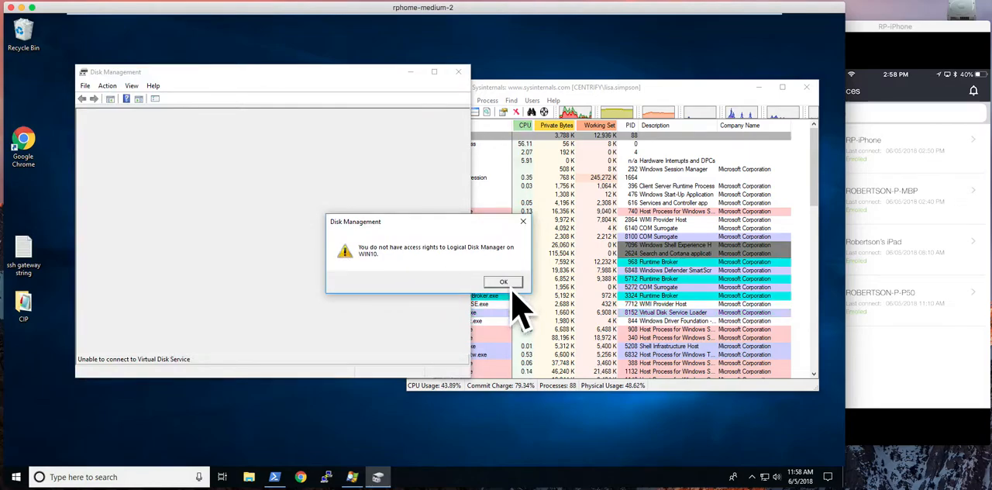
left_click(504, 282)
left_click(458, 72)
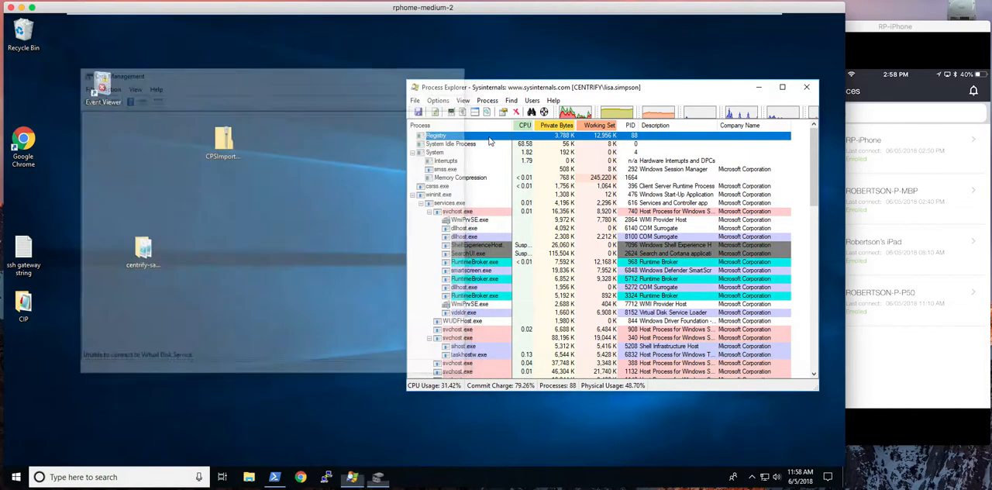
Open the Centrify Authorization Center and display the user's effective roles.
left_click(751, 477)
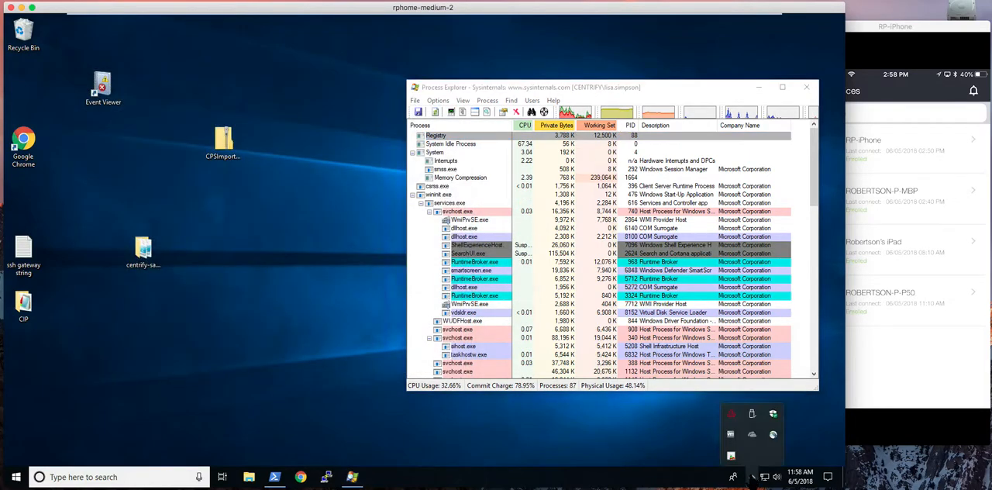
right_click(733, 415)
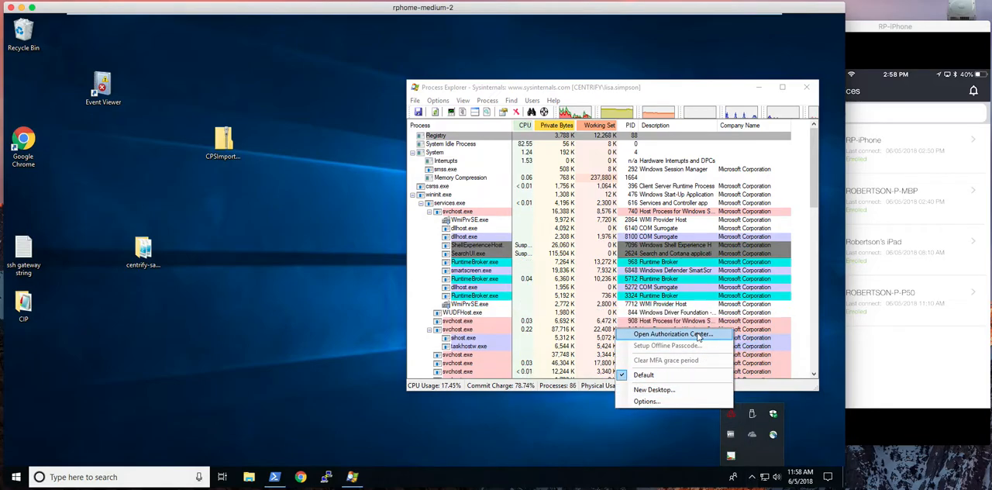
left_click(700, 337)
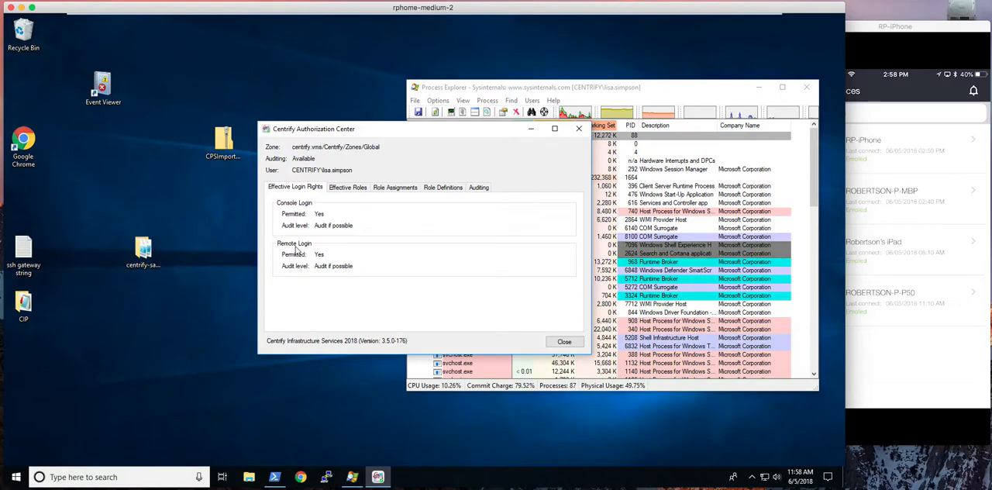
left_click(348, 187)
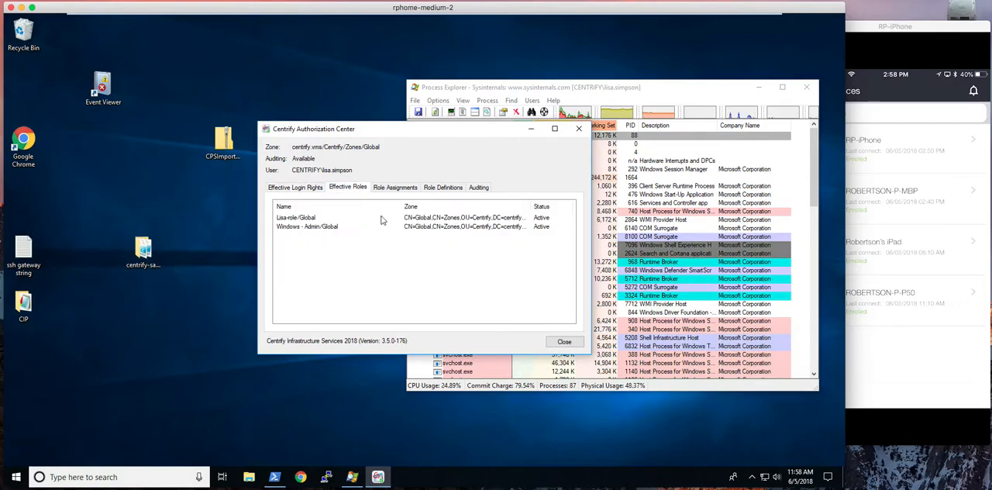
Inspect the general settings and rights of the Windows - Admin/Global role, and close the Authorization Center.
left_click(301, 229)
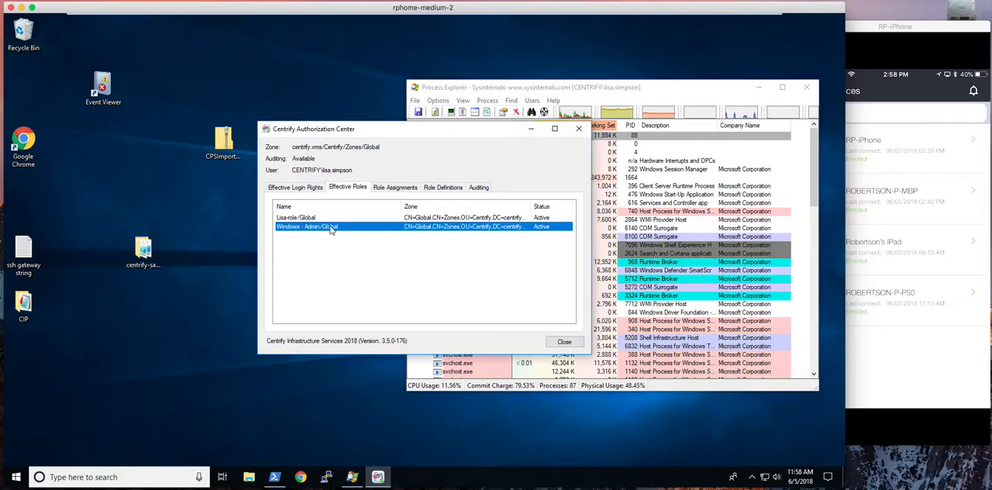
double_click(333, 230)
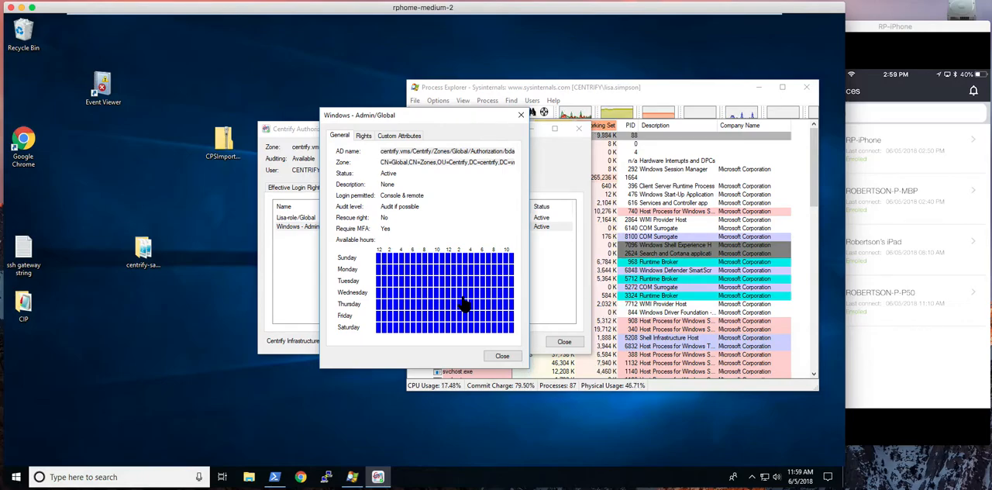
left_click(364, 136)
left_click(387, 167)
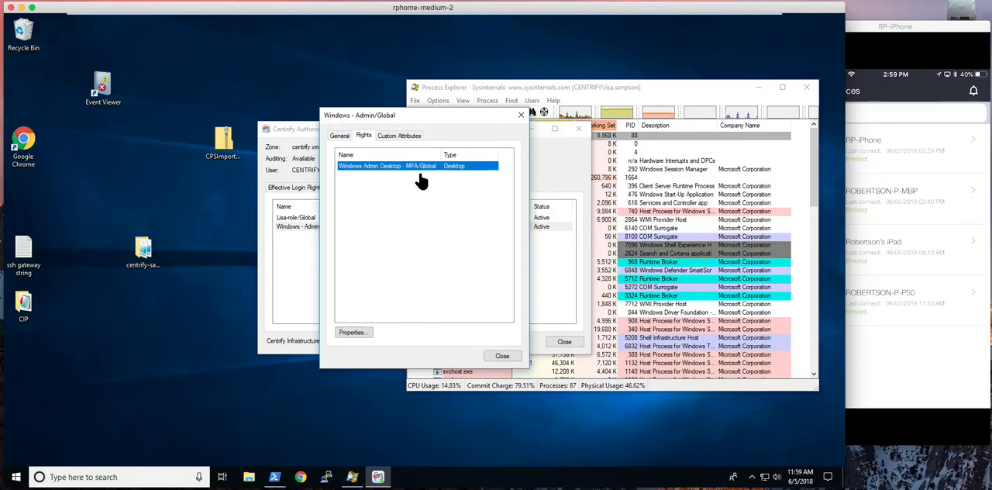
left_click(521, 117)
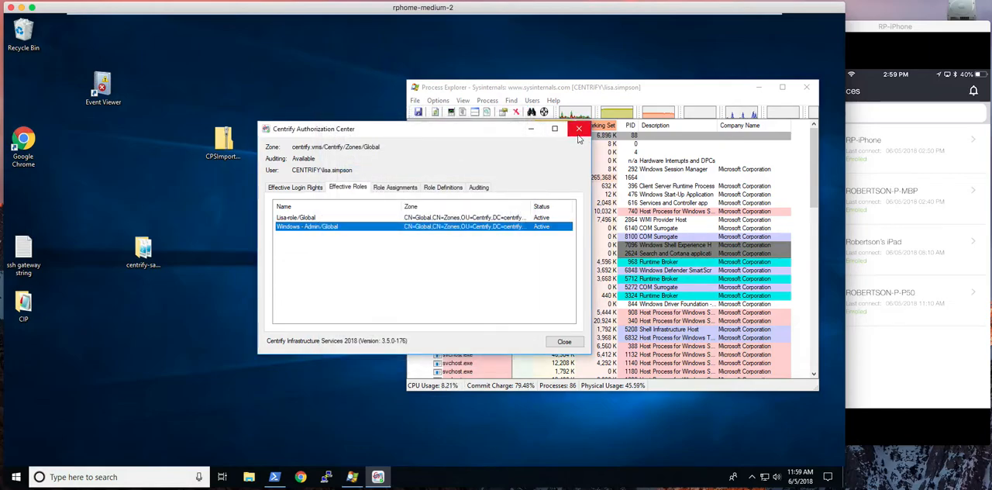
left_click(579, 137)
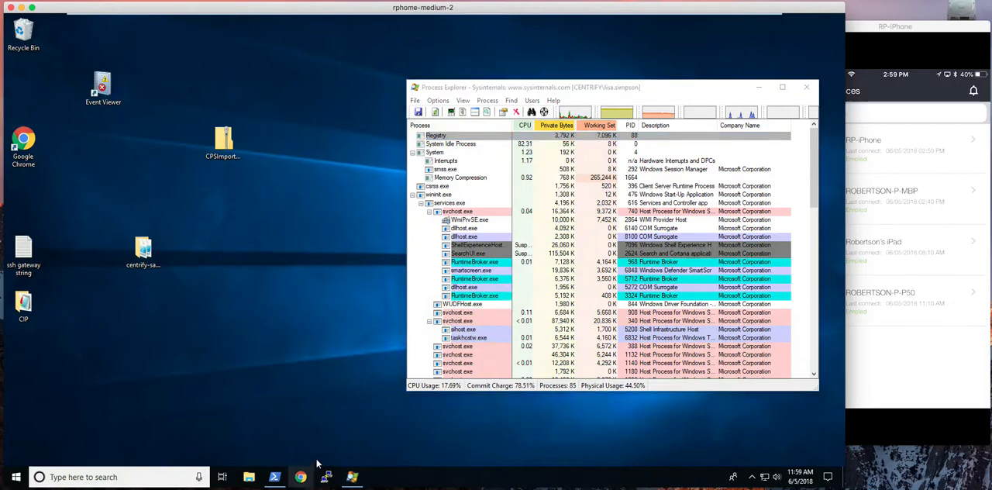
Reopen Event Viewer on the Windows Security log and place its reduced window beside Process Explorer.
double_click(103, 87)
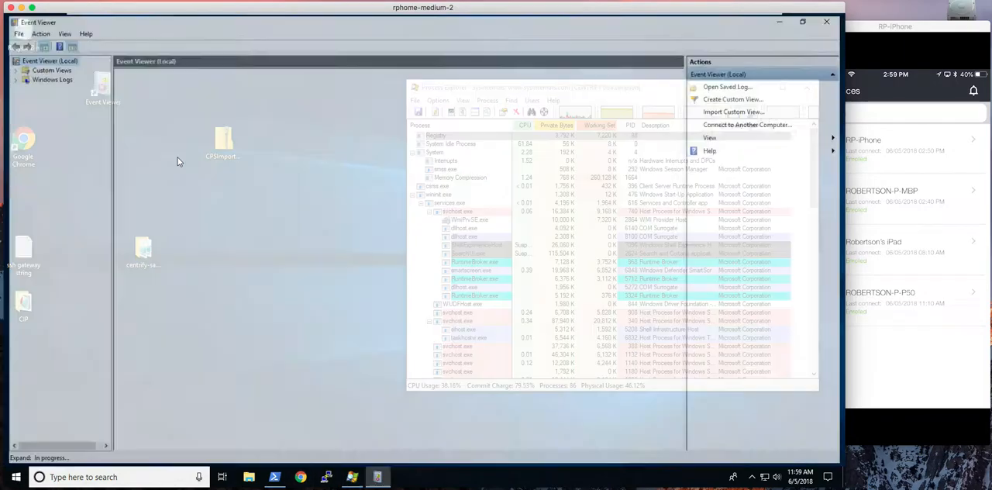
double_click(47, 78)
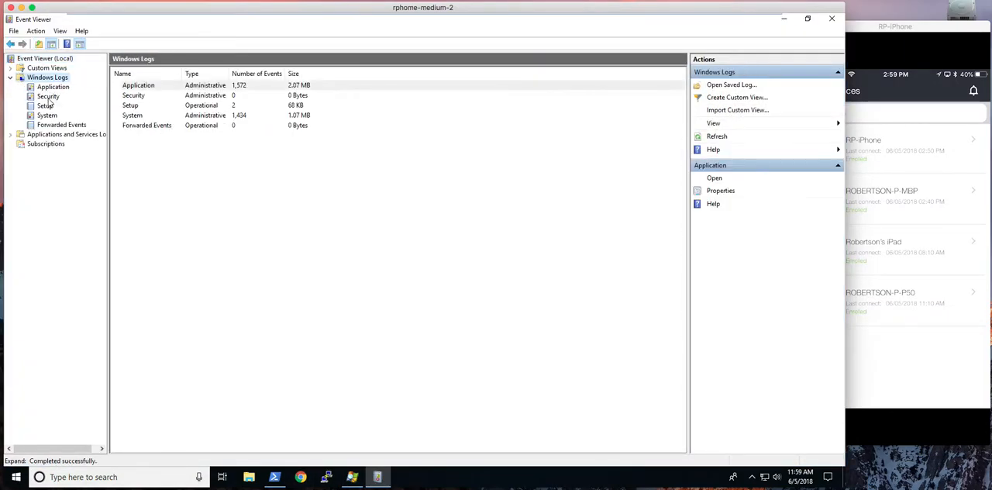
left_click(47, 97)
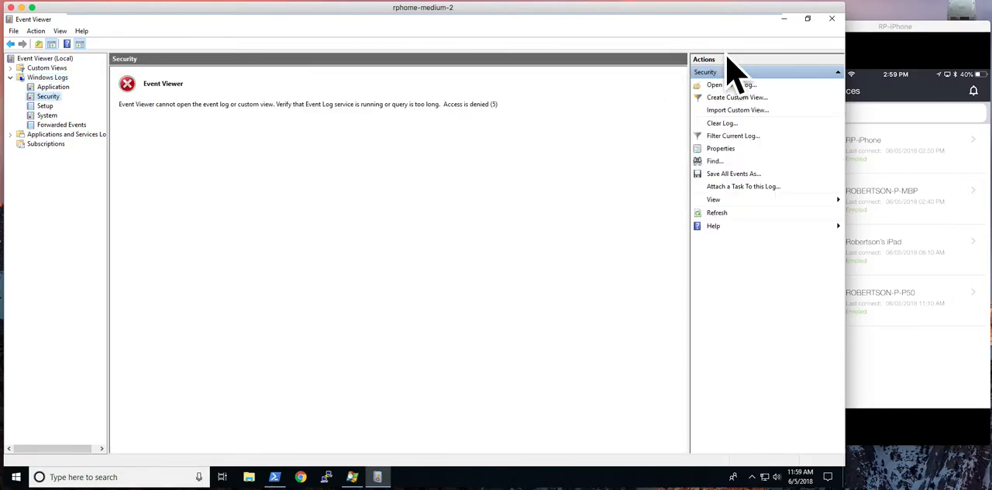
left_click(808, 18)
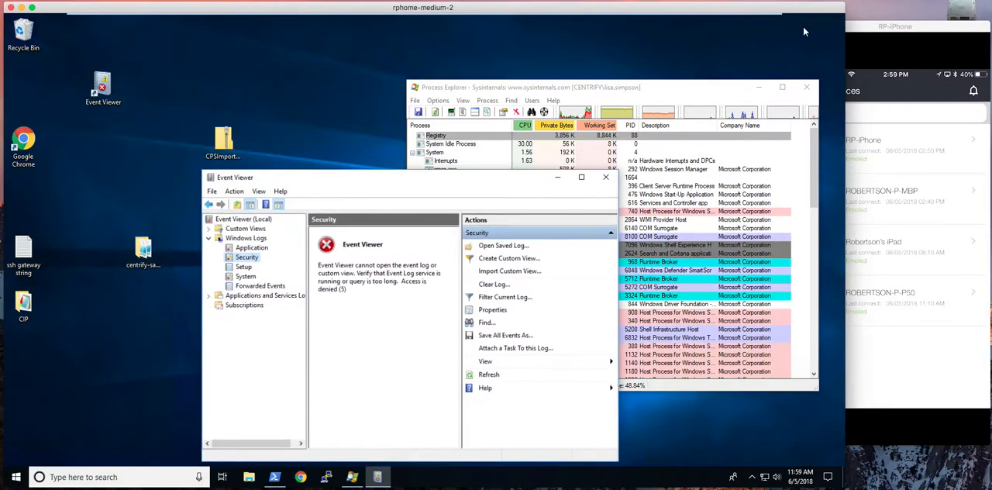
left_click_drag(413, 171, 262, 106)
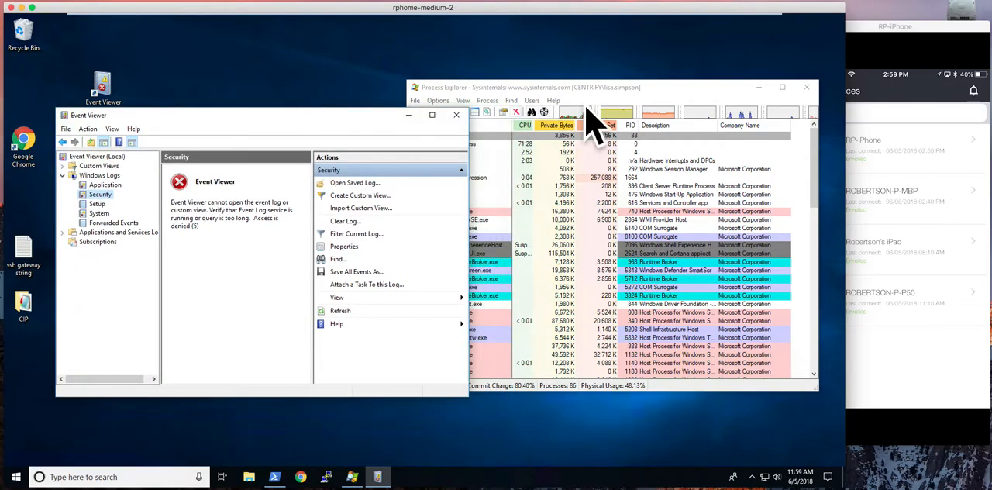
Open the properties of the Event Viewer's mmc.exe process in Process Explorer and move them over the process list.
left_click(597, 100)
scroll(569, 322, "down", 15)
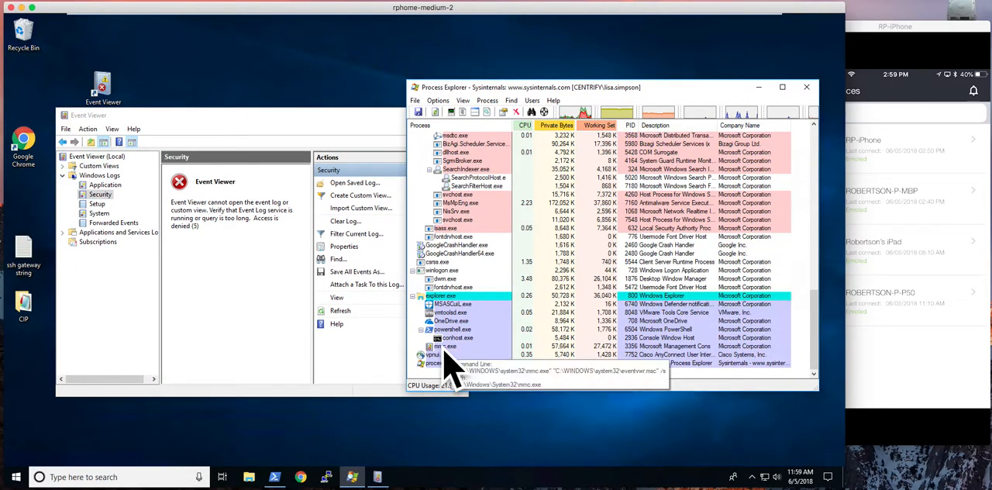
left_click(448, 346)
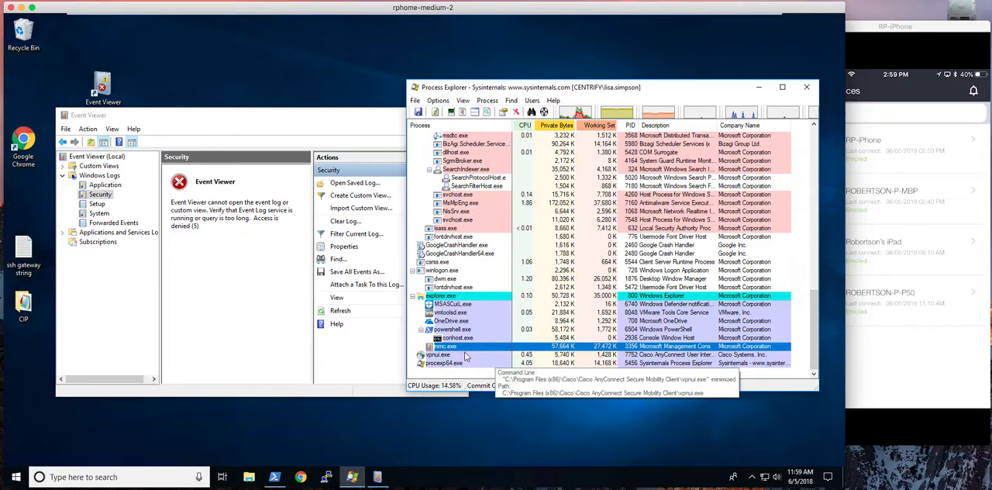
double_click(473, 351)
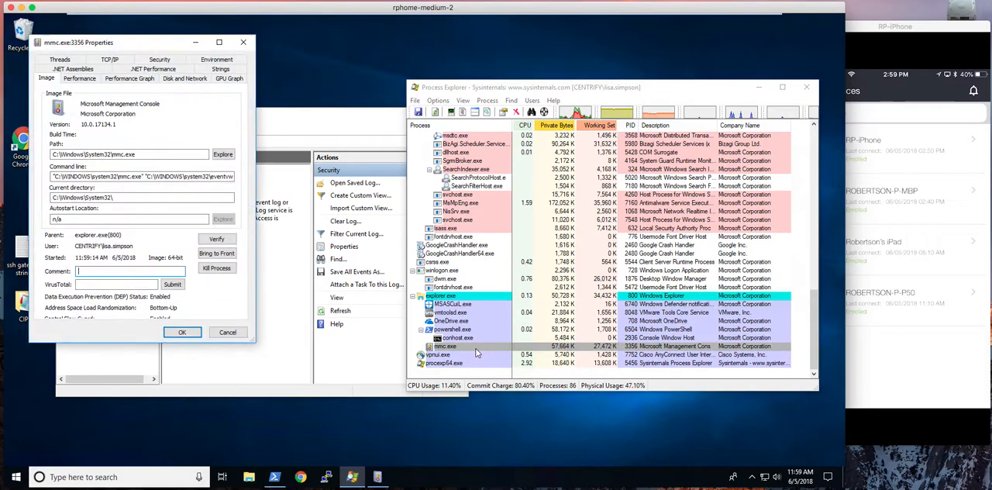
left_click_drag(163, 44, 561, 98)
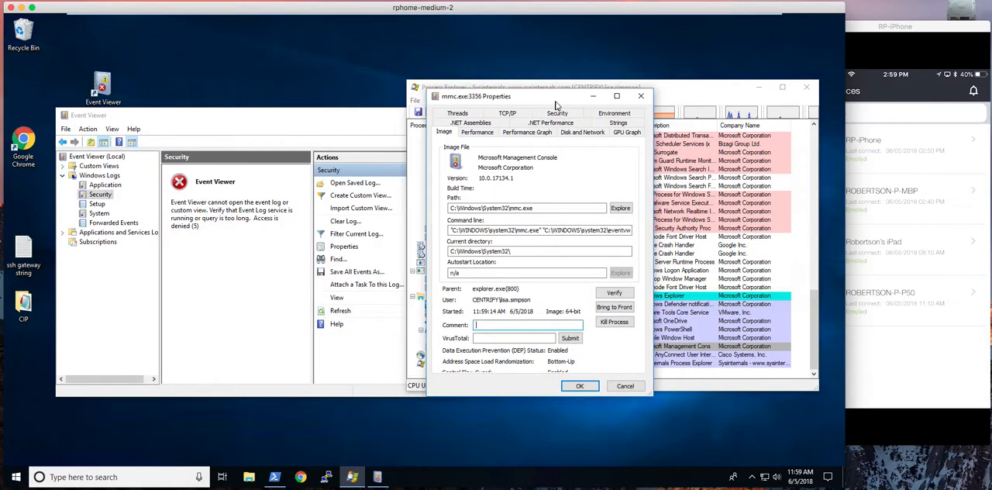
Examine the mmc.exe process's command line and the groups and privileges in its security token.
double_click(611, 230)
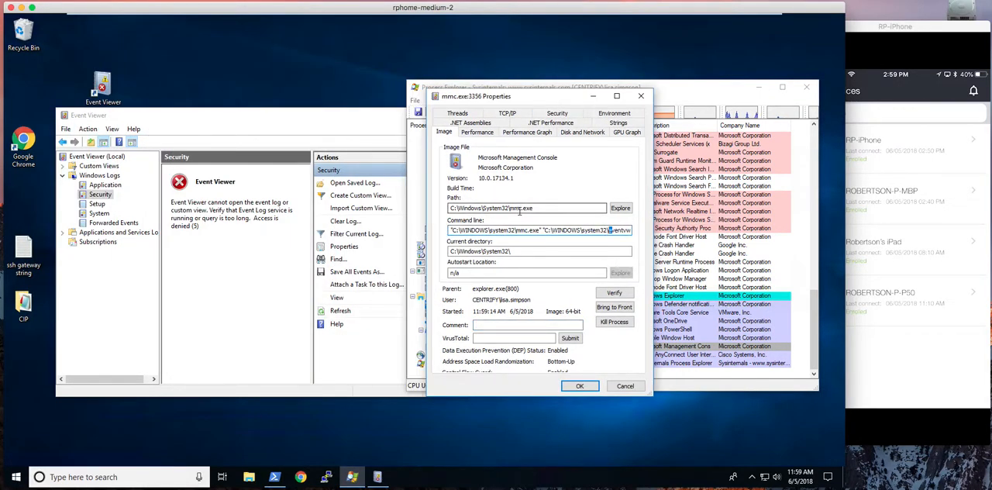
left_click_drag(583, 230, 654, 230)
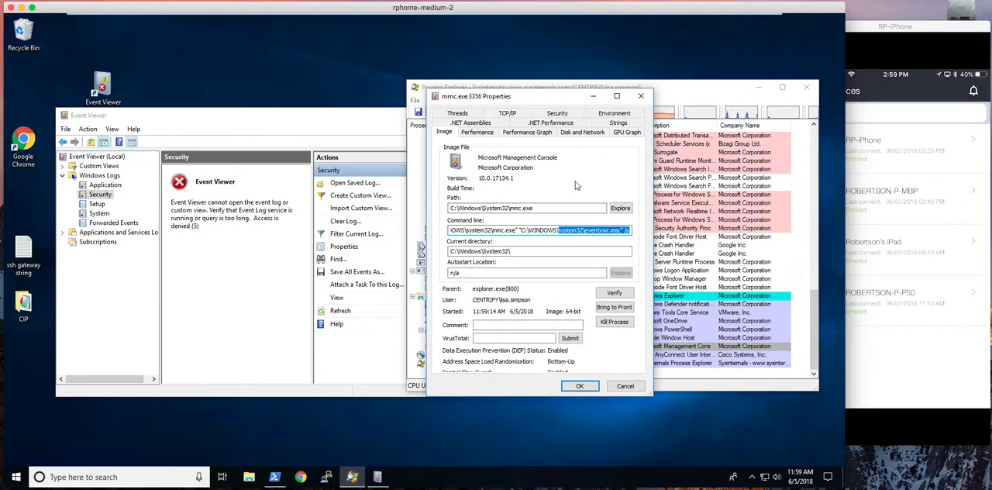
left_click(555, 116)
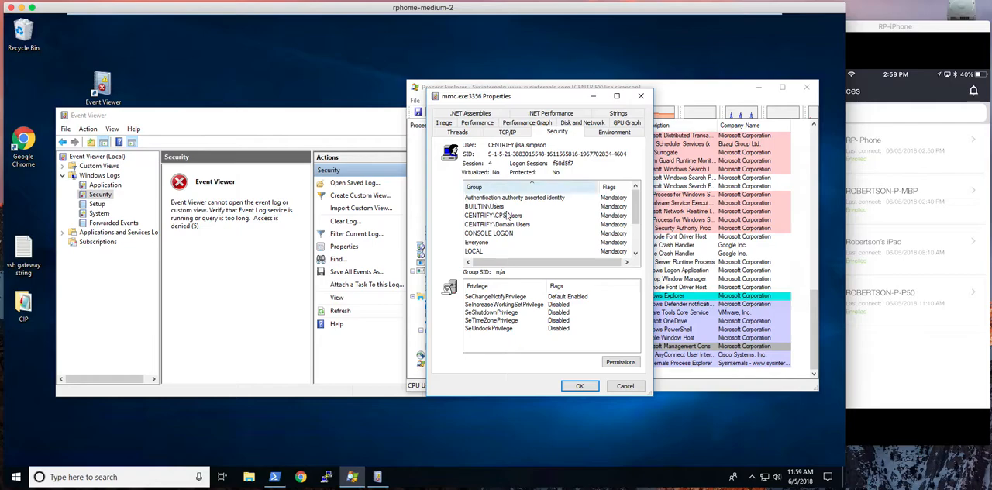
mouse_move(638, 197)
left_mouse_down()
mouse_move(639, 250)
mouse_move(635, 185)
left_mouse_up()
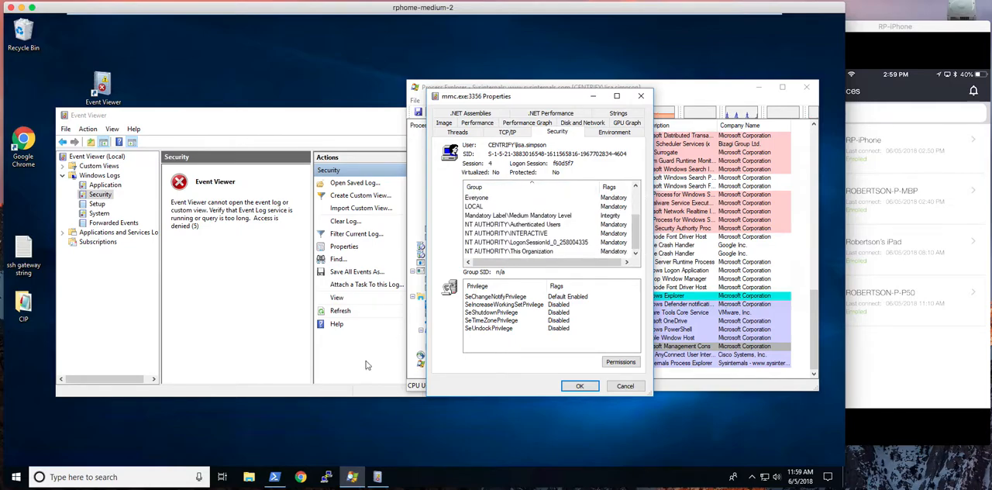
Review the whoami /groups output in PowerShell and the SeChangeNotifyPrivilege entry in the mmc.exe token.
left_click(274, 477)
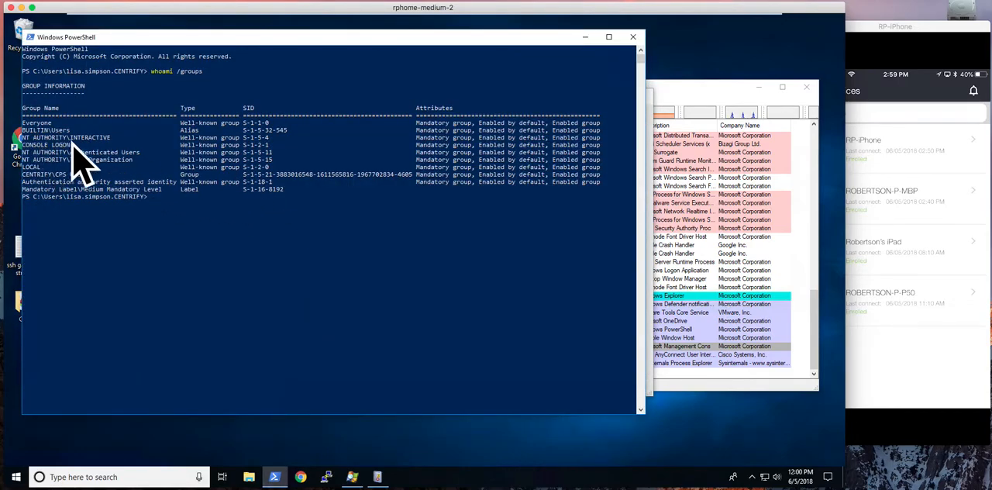
left_click(587, 37)
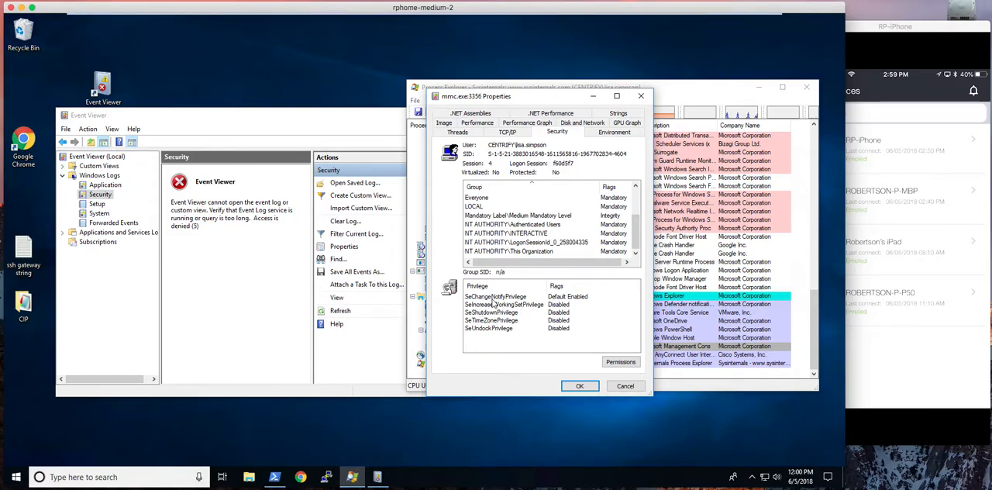
left_click(493, 298)
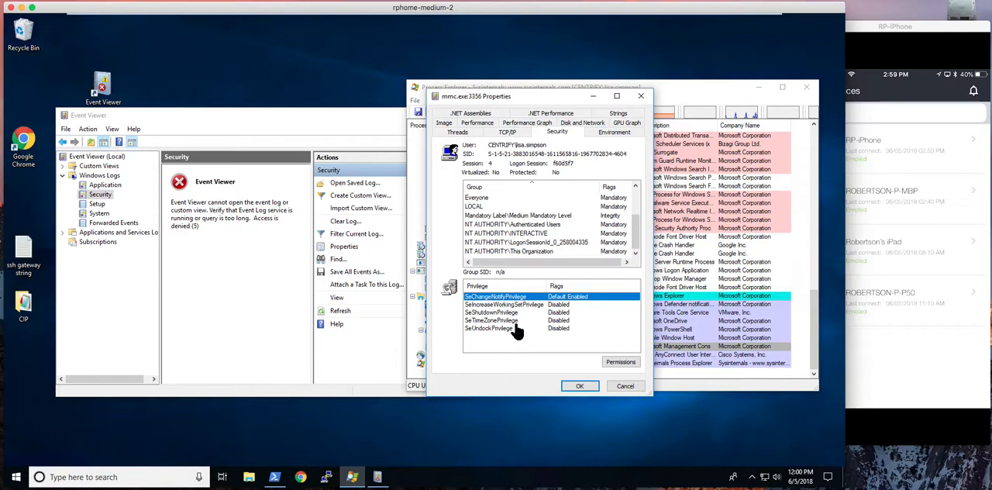
Close the mmc.exe properties and minimize the Event Viewer window.
left_click(625, 385)
left_click(399, 116)
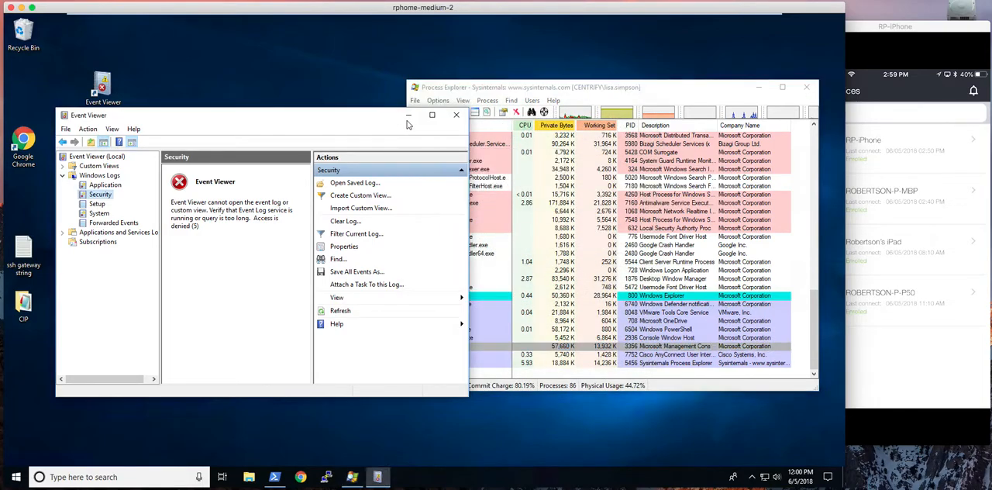
left_click(410, 117)
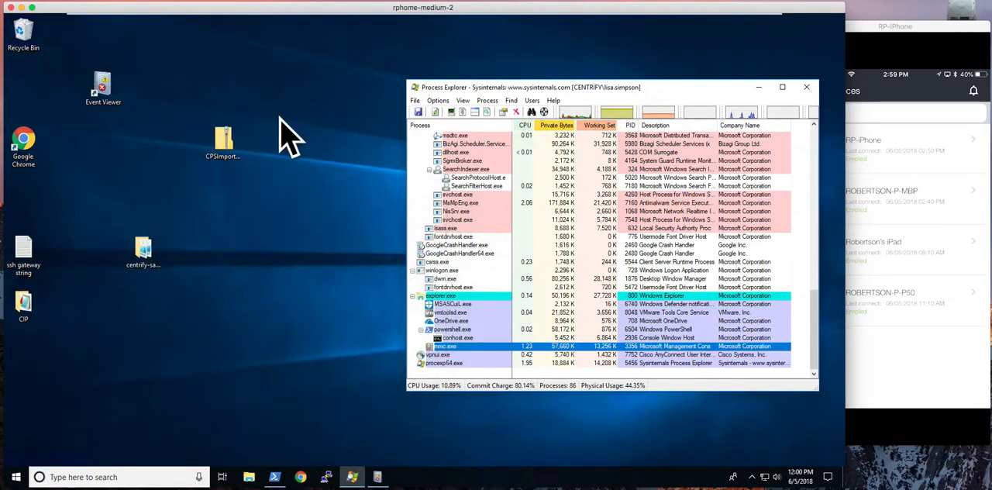
Run the desktop's Event Viewer shortcut with privilege under the Windows - Admin role.
right_click(105, 98)
left_click(143, 126)
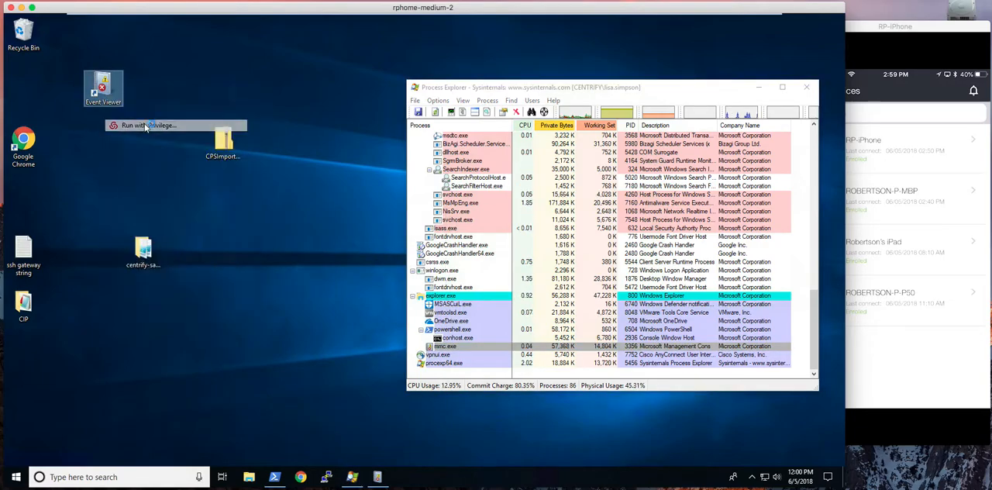
left_click(357, 216)
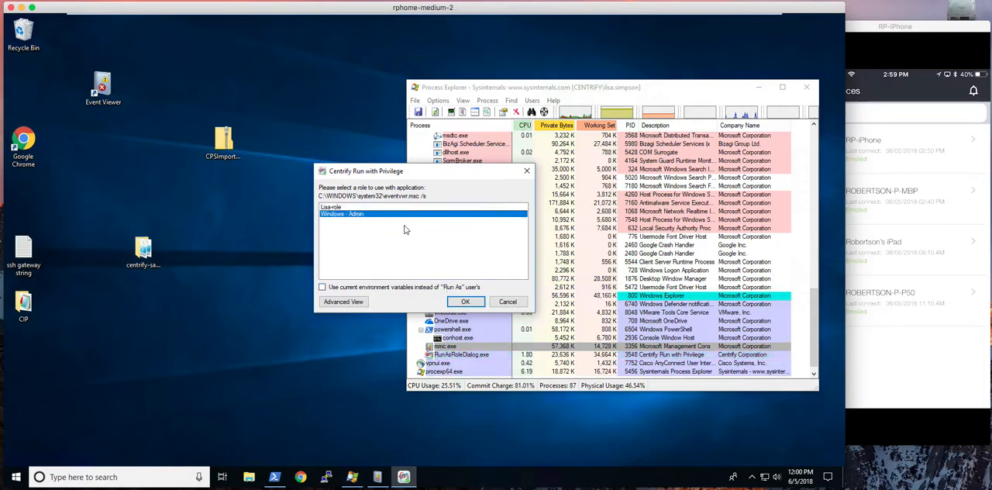
left_click(468, 302)
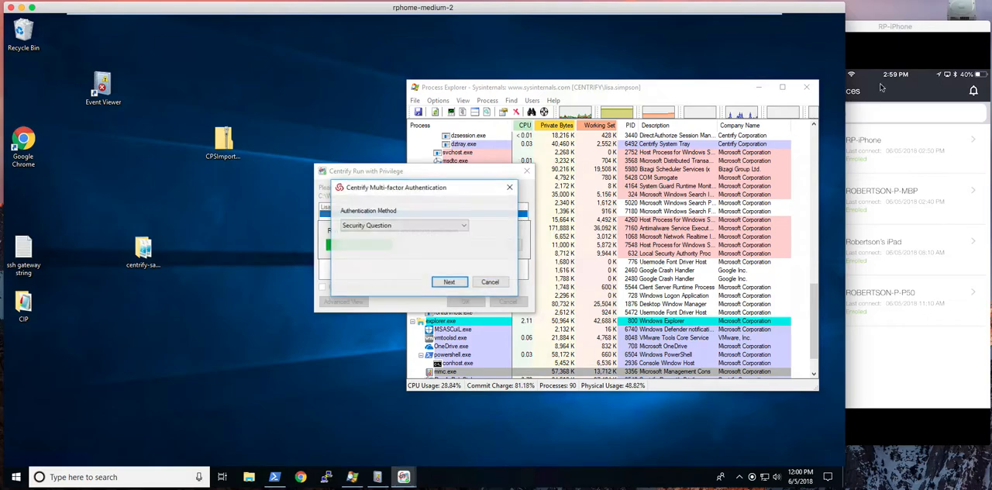
Request the multi-factor verification code by SMS and switch to the mirrored iPhone.
left_click(920, 29)
left_click(464, 226)
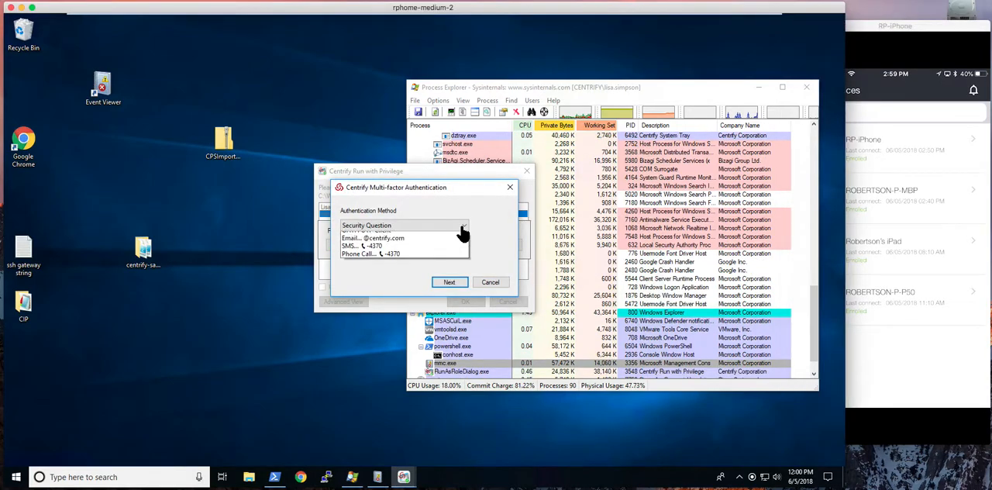
left_click(391, 260)
left_click(449, 282)
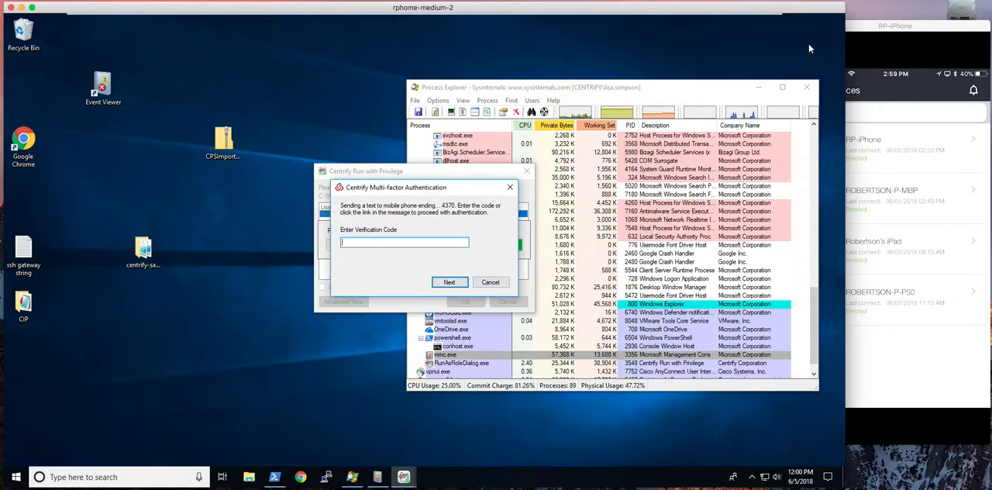
left_click(890, 29)
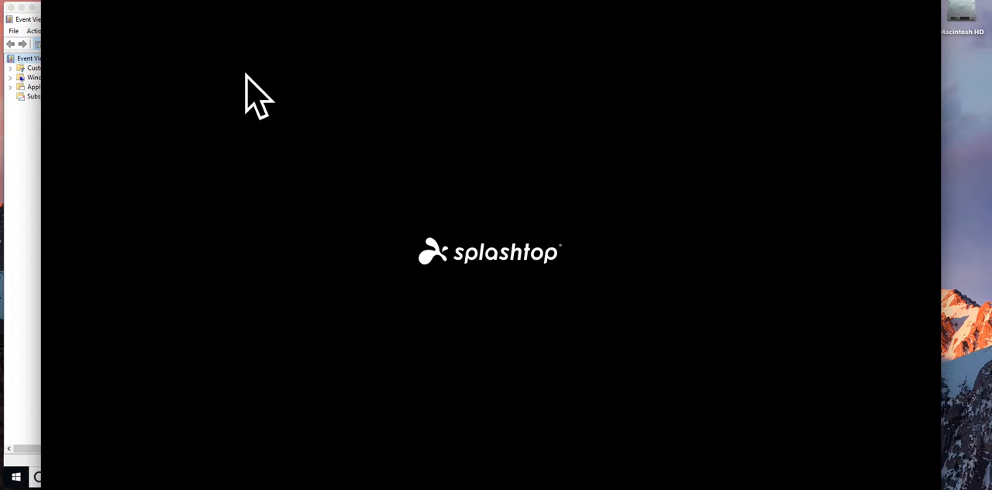
Return to the remote desktop, place a reduced elevated Event Viewer beside Process Explorer, and open its Windows Security log.
left_click(31, 154)
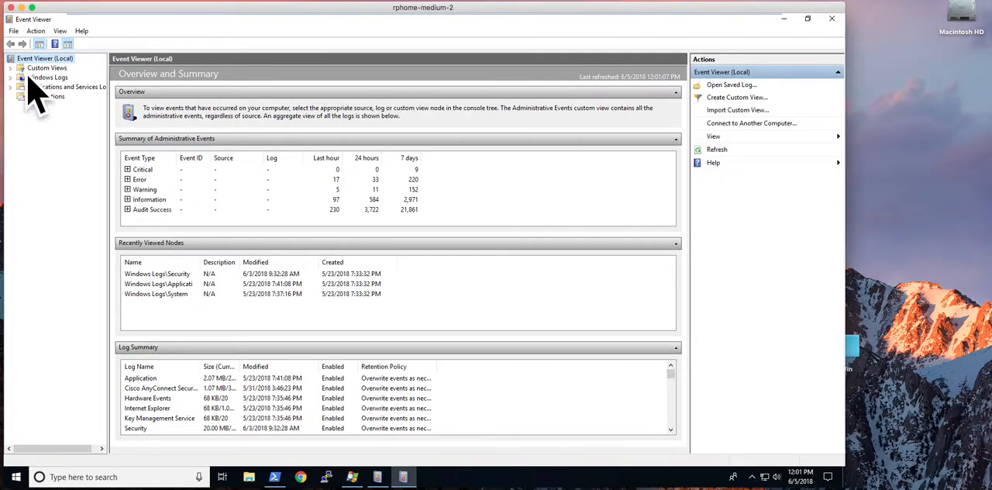
left_click(808, 20)
left_click_drag(455, 234, 284, 87)
left_click(47, 141)
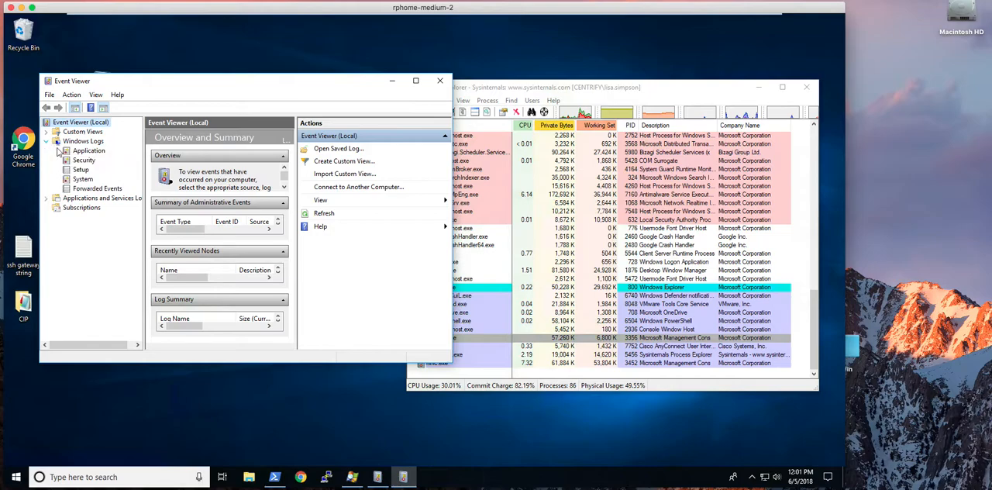
left_click(83, 161)
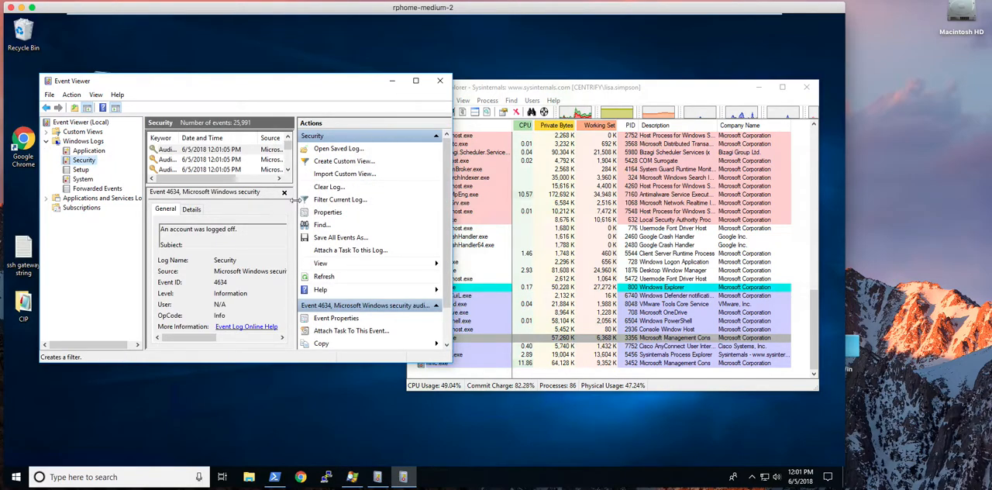
Point out both mmc.exe processes in the Process Explorer list with annotation arrows, and leave the annotation tool.
left_click(612, 91)
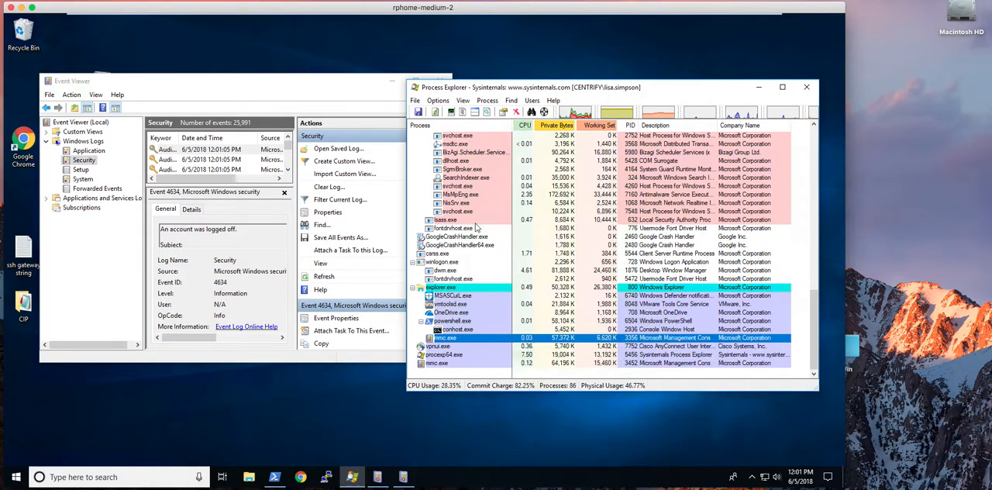
left_click(613, 488)
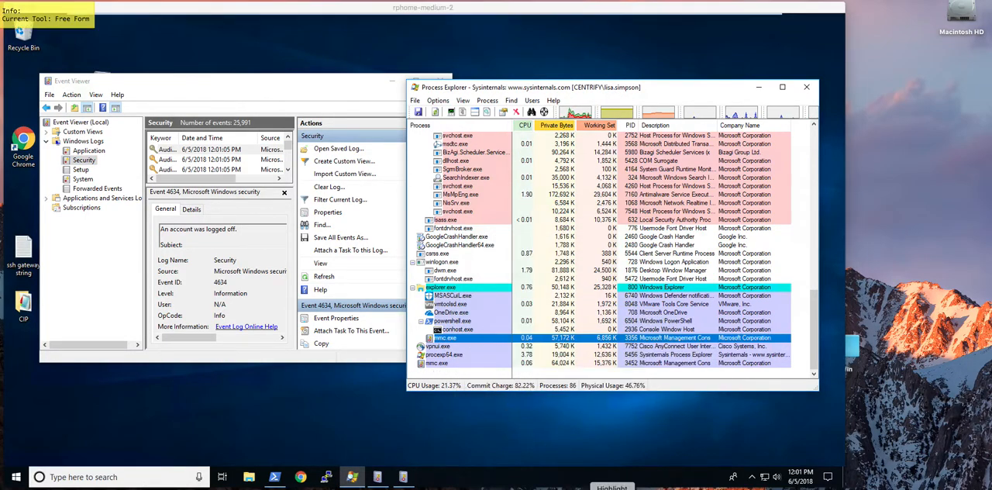
key("a")
left_click_drag(416, 339, 418, 338)
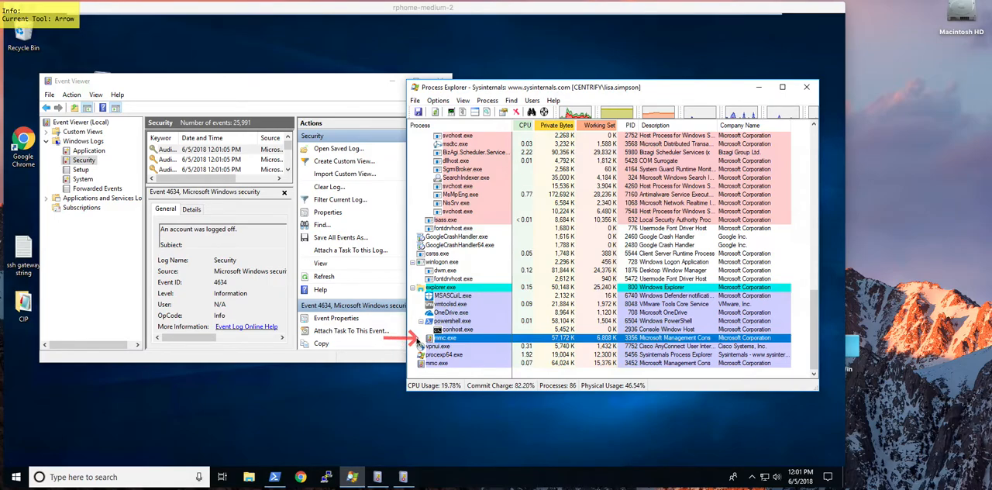
left_click_drag(467, 369, 453, 367)
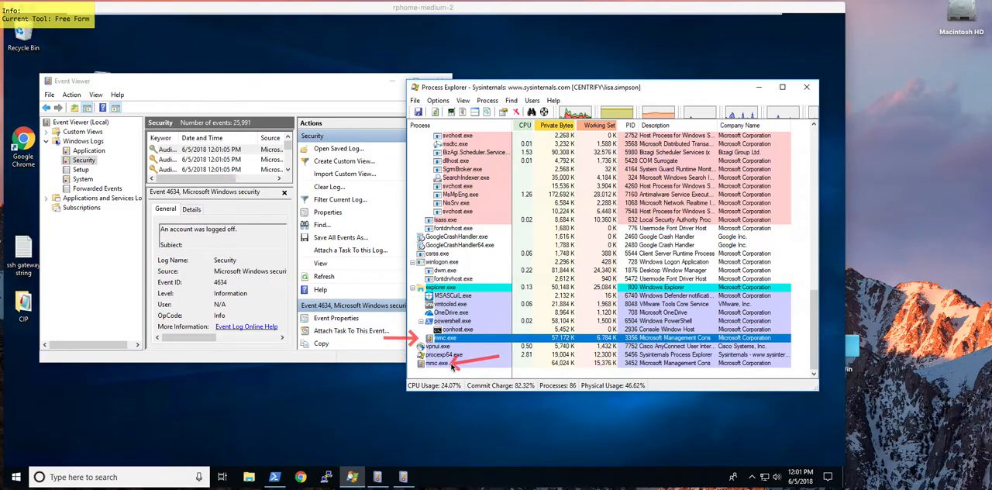
key("Escape")
Examine the elevated mmc.exe process's command line and the BUILTIN\Administrators group in its security token.
double_click(453, 364)
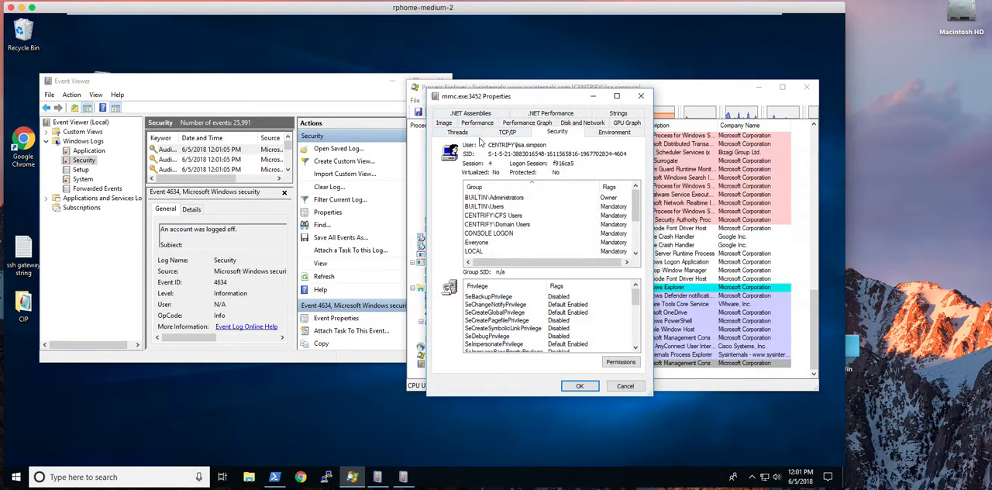
left_click(444, 124)
left_click_drag(530, 230, 658, 240)
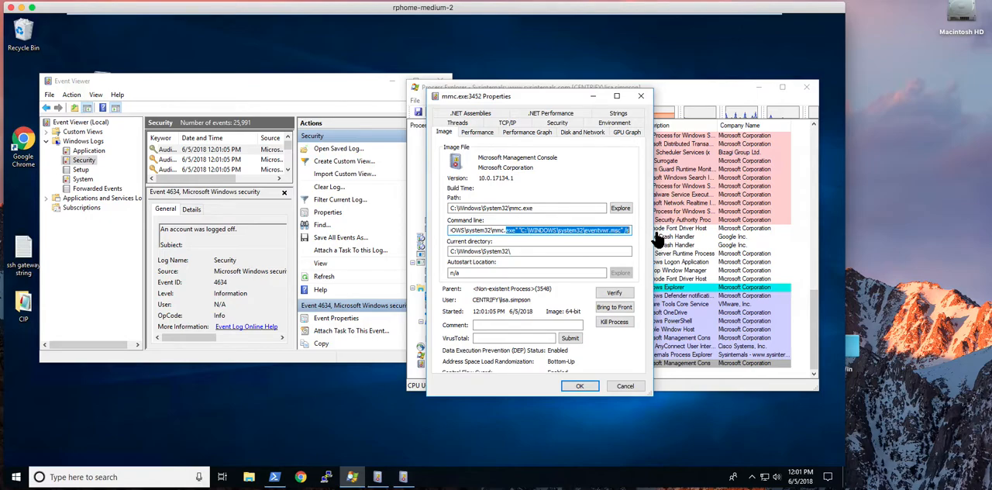
left_click(559, 124)
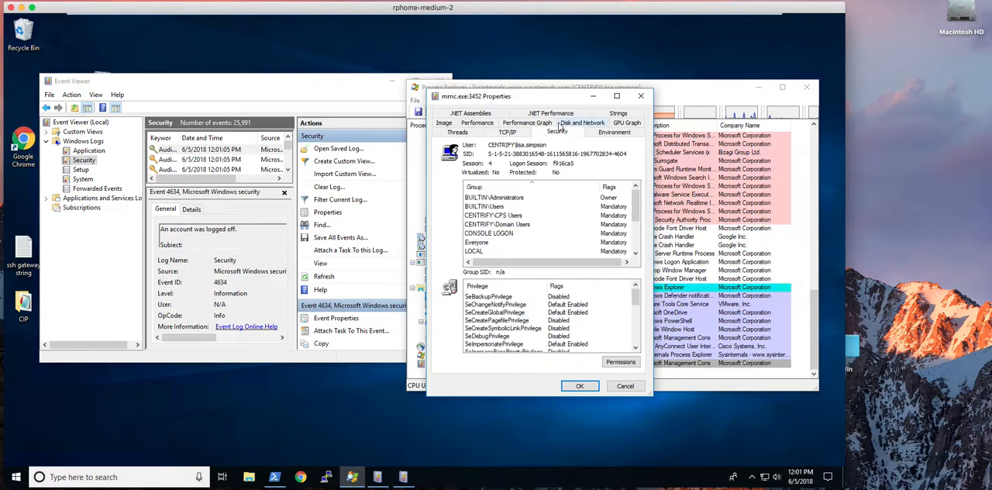
left_click(486, 198)
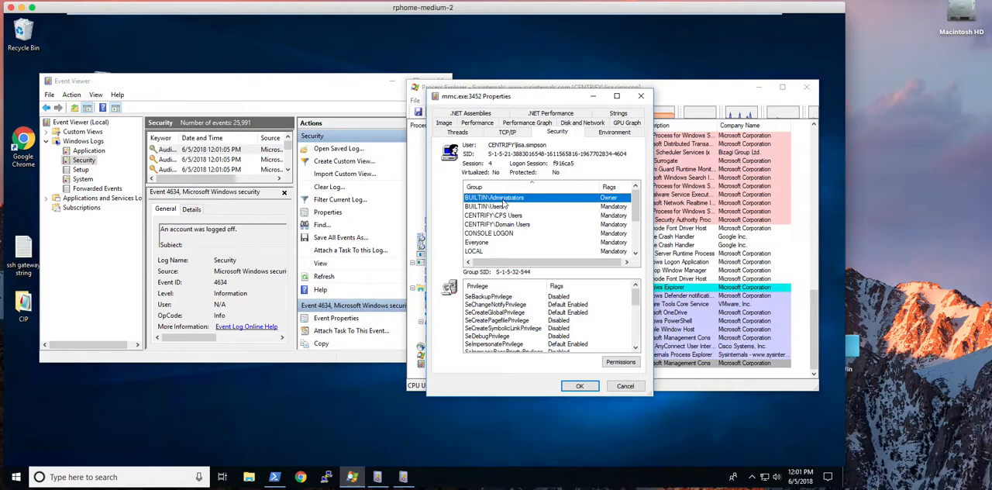
Open the Centrify Authorization Center and inspect the custom attributes of the Windows - Admin/Global role assignment.
left_click(752, 477)
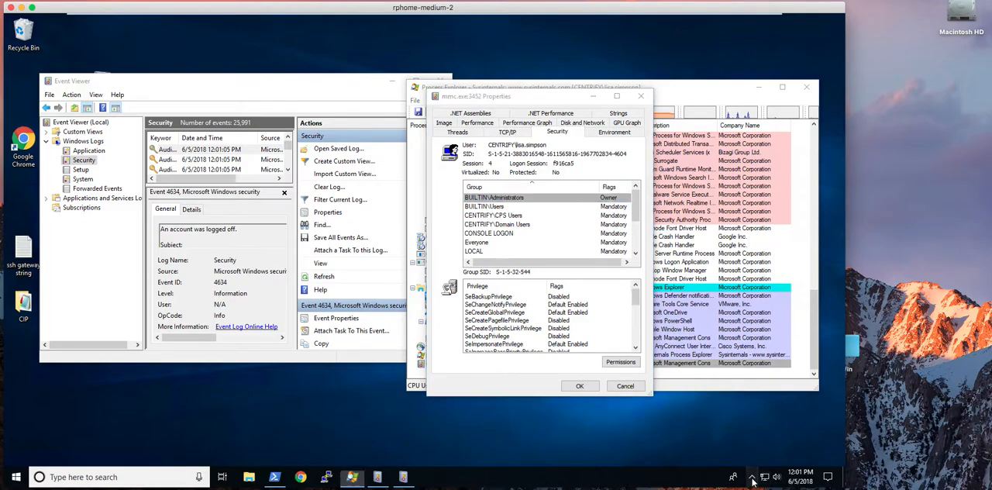
right_click(751, 436)
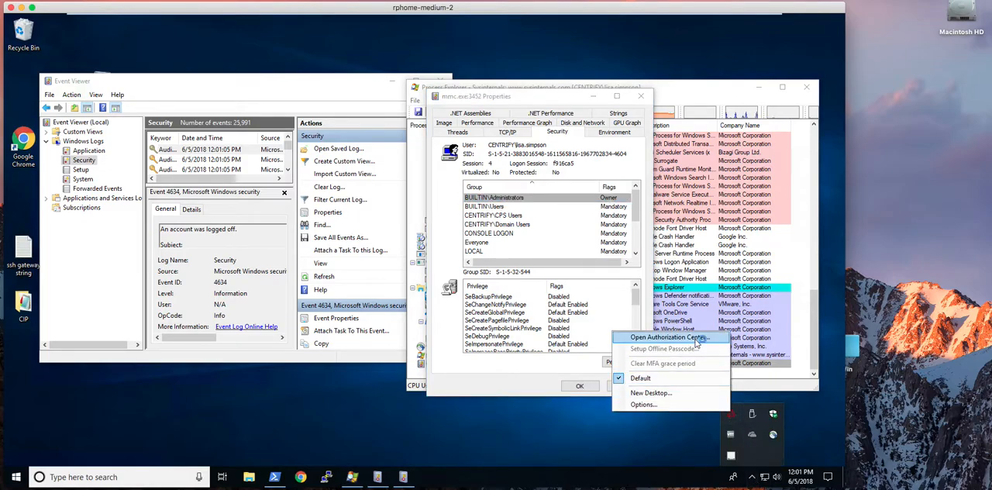
left_click(702, 337)
left_click(401, 187)
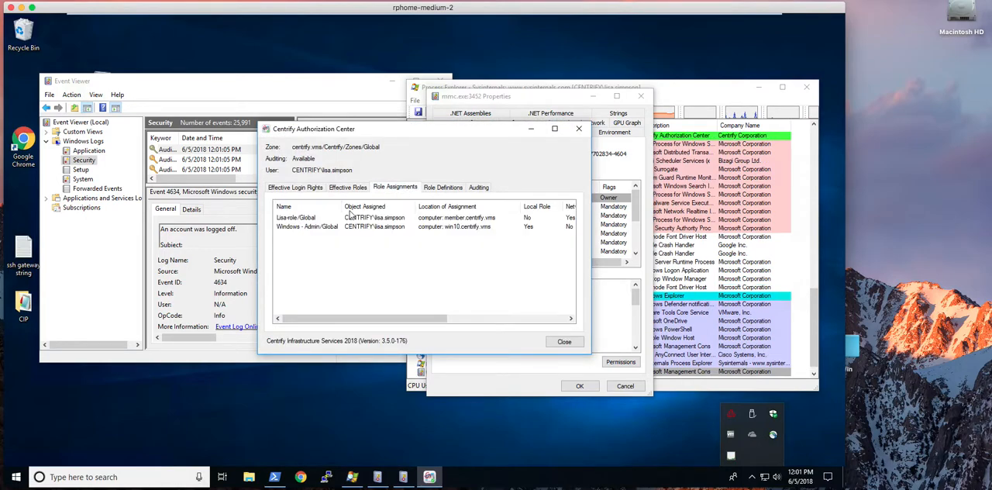
double_click(313, 226)
left_click(376, 136)
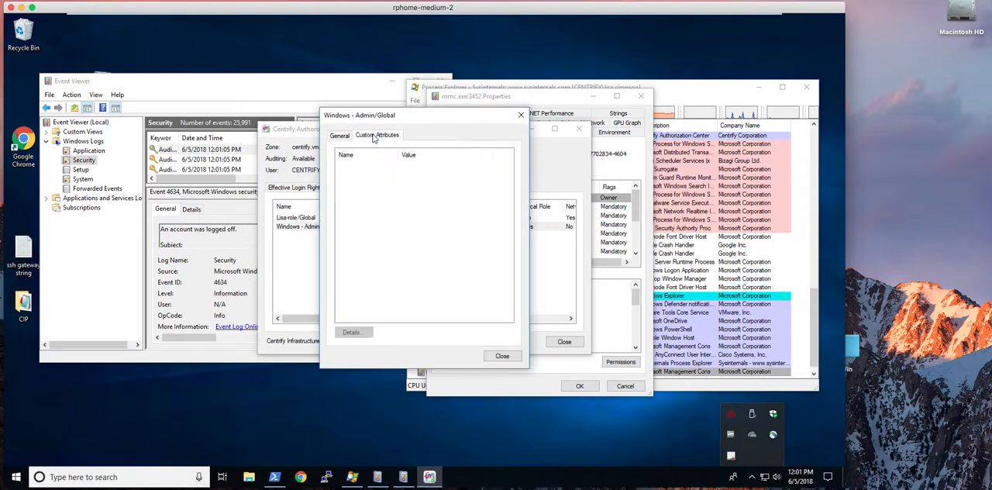
left_click(521, 115)
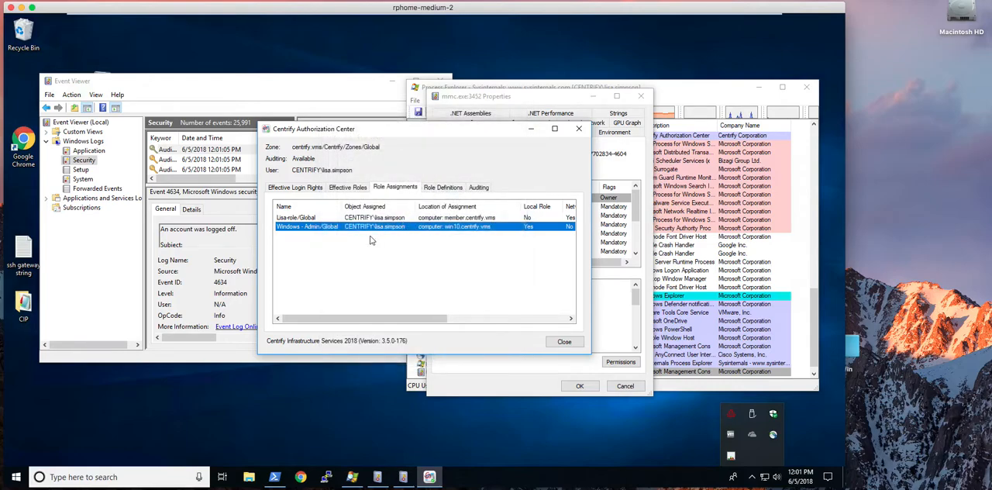
Show the Run As settings of the Windows Admin Desktop - MFA/Global right beside the elevated mmc.exe process's security properties.
left_click(442, 188)
double_click(325, 228)
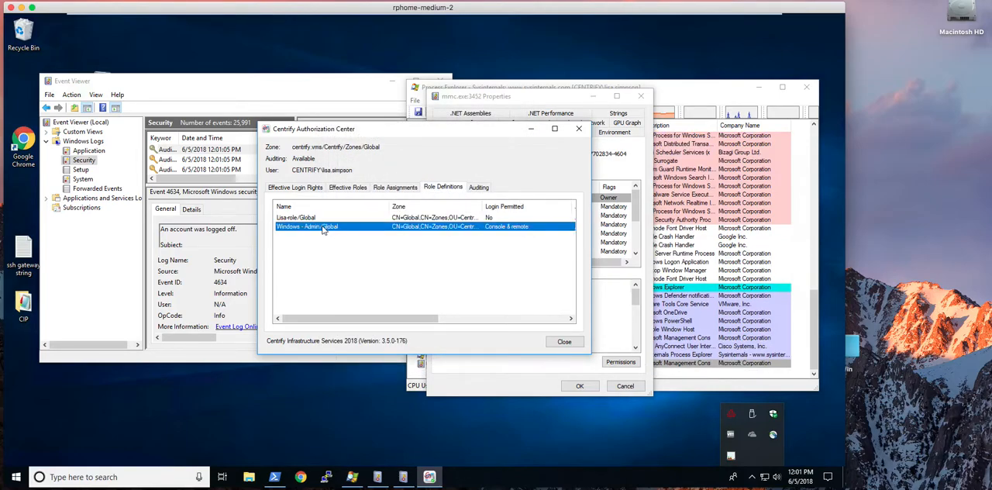
left_click(364, 136)
double_click(381, 167)
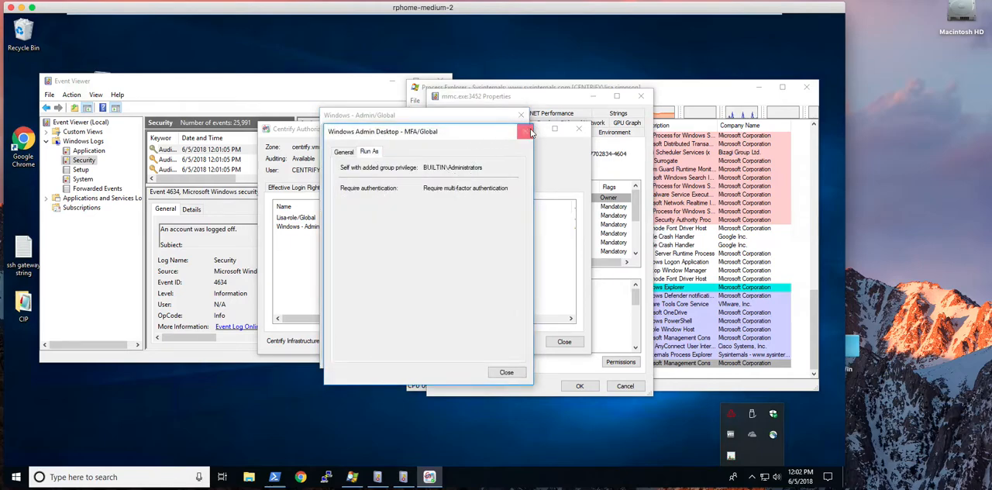
left_click_drag(489, 133, 384, 94)
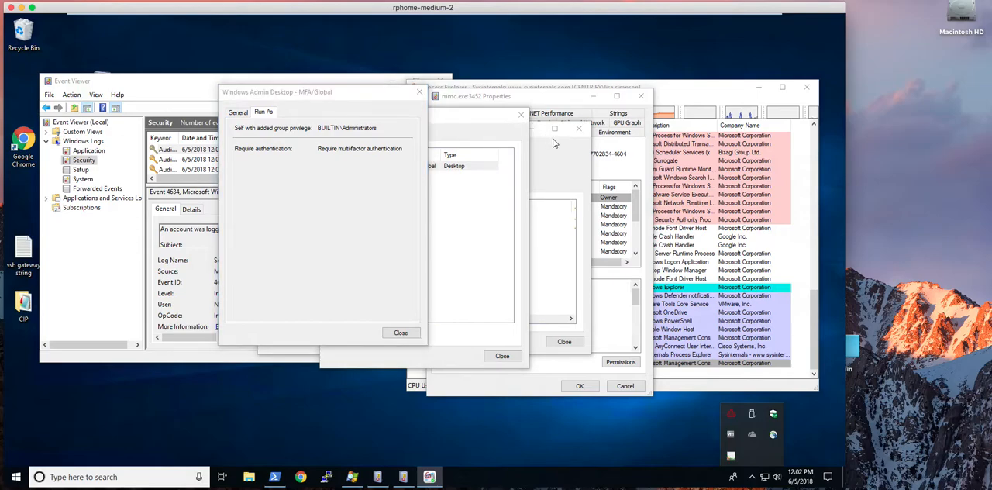
left_click(543, 96)
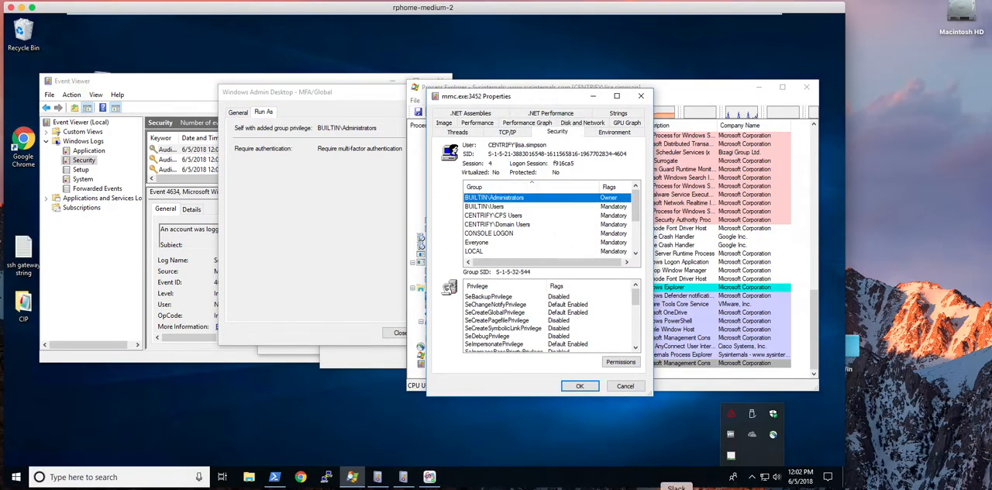
Draw annotation arrows to BUILTIN\Administrators in the Run As settings and in the mmc.exe group list.
left_click(580, 489)
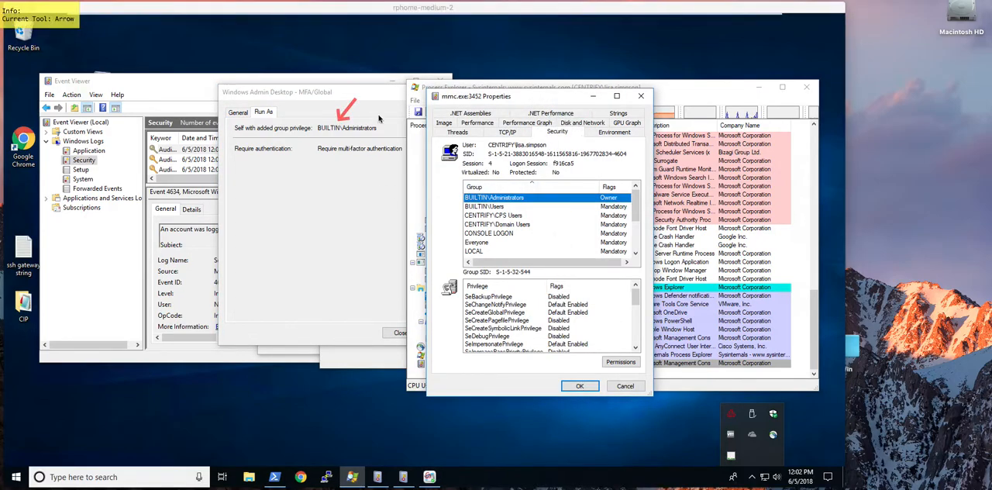
left_click_drag(386, 121, 492, 193)
key("l")
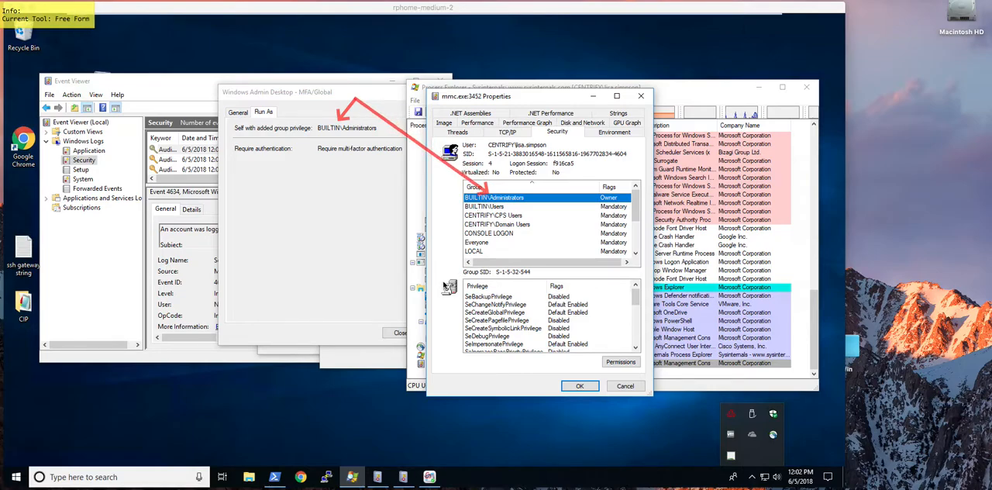
mouse_move(448, 276)
left_mouse_down()
mouse_move(457, 362)
mouse_move(557, 388)
mouse_move(533, 377)
left_mouse_up()
key("f")
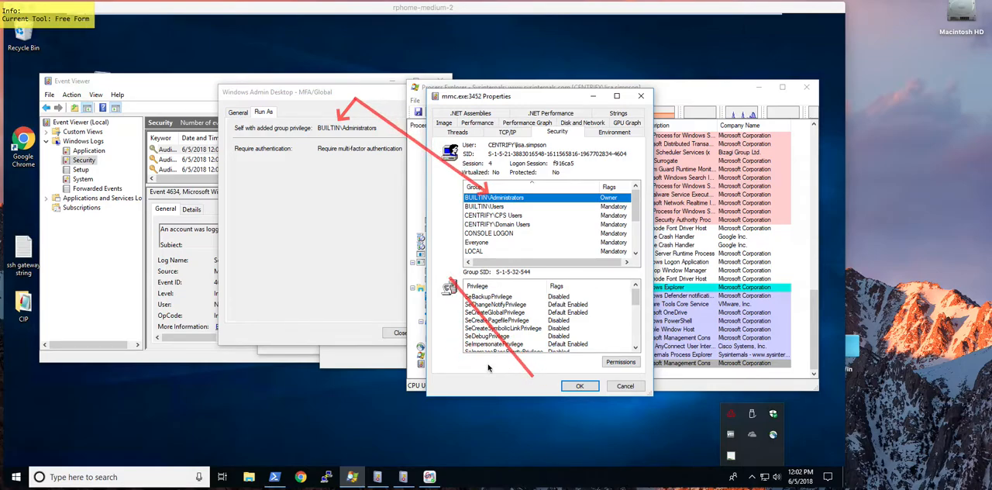
key("ctrl+z")
Draw an annotation rectangle around the privilege list in the mmc.exe security properties.
key("r")
left_click_drag(437, 269, 651, 366)
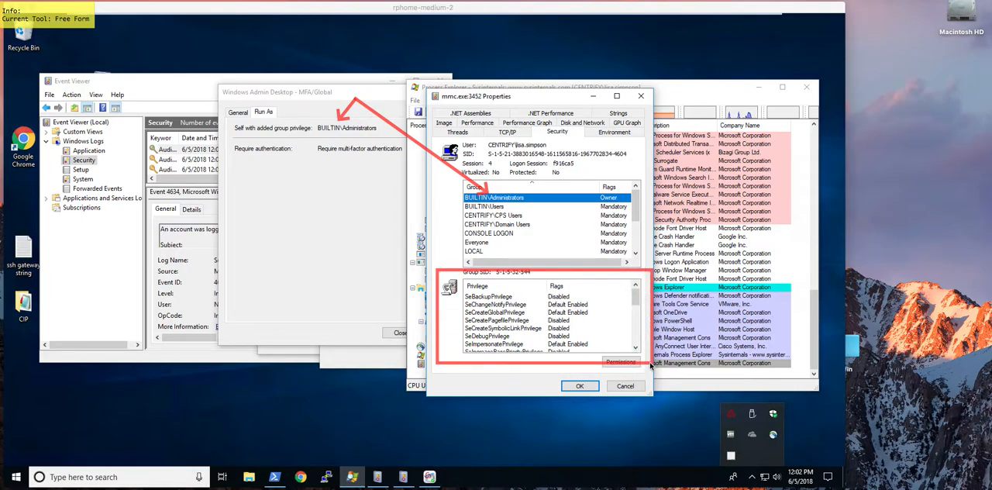
Clear the screen annotations and close the mmc.exe, Windows Admin Desktop - MFA/Global and Windows - Admin/Global properties windows.
key("Escape")
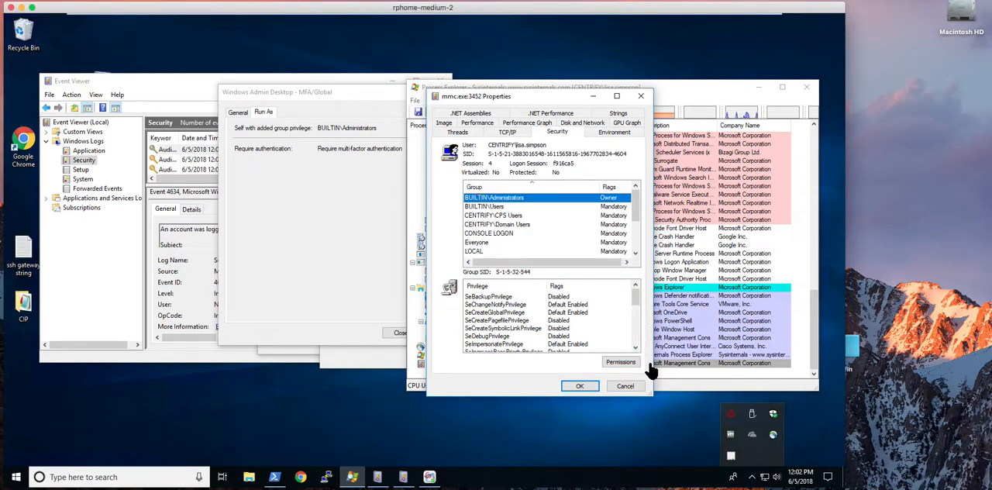
left_click(580, 386)
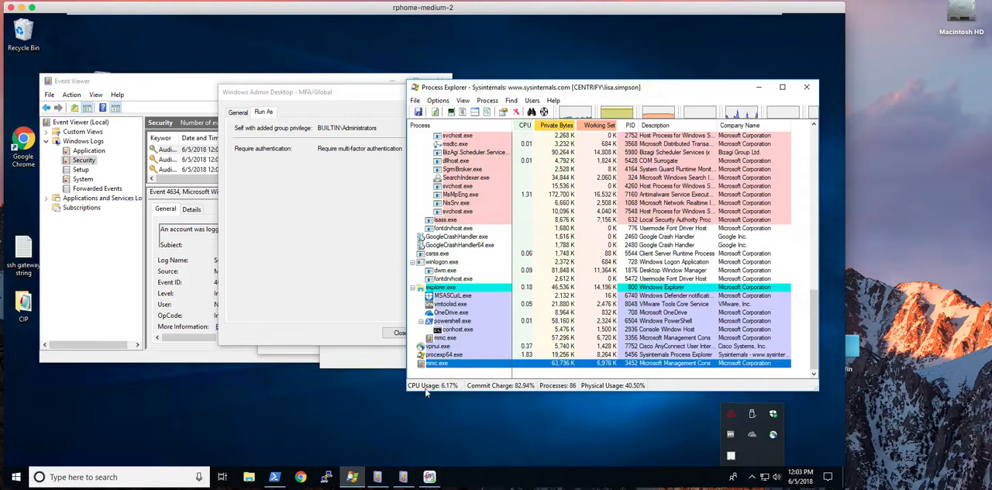
left_click(430, 477)
left_click(401, 333)
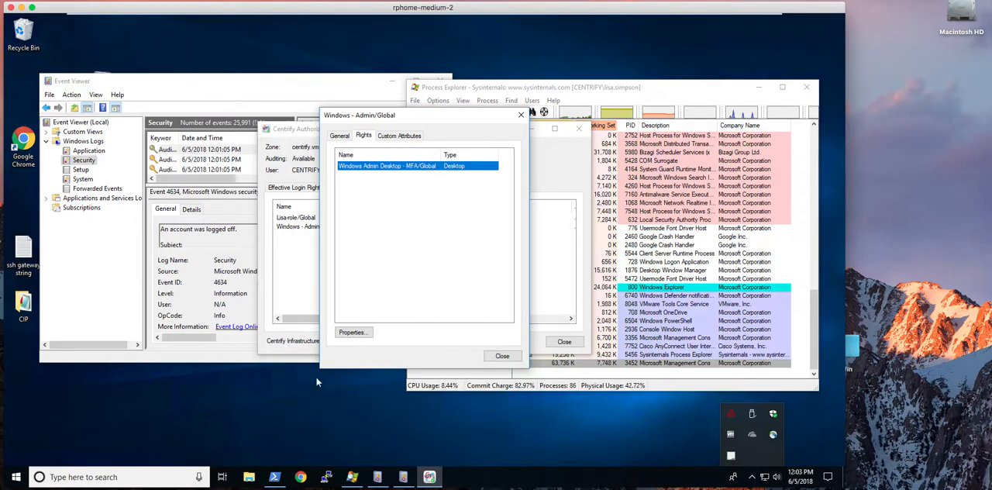
left_click(502, 355)
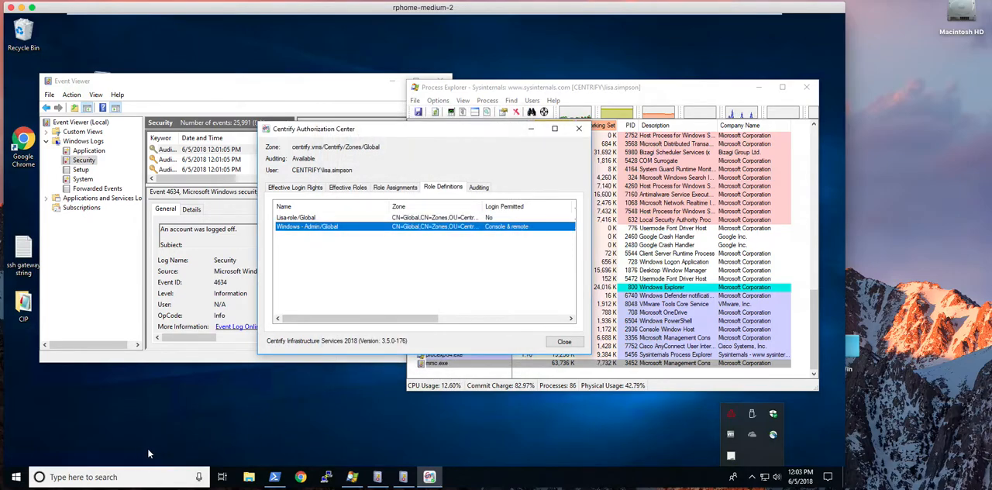
right_click(17, 476)
left_click(60, 426)
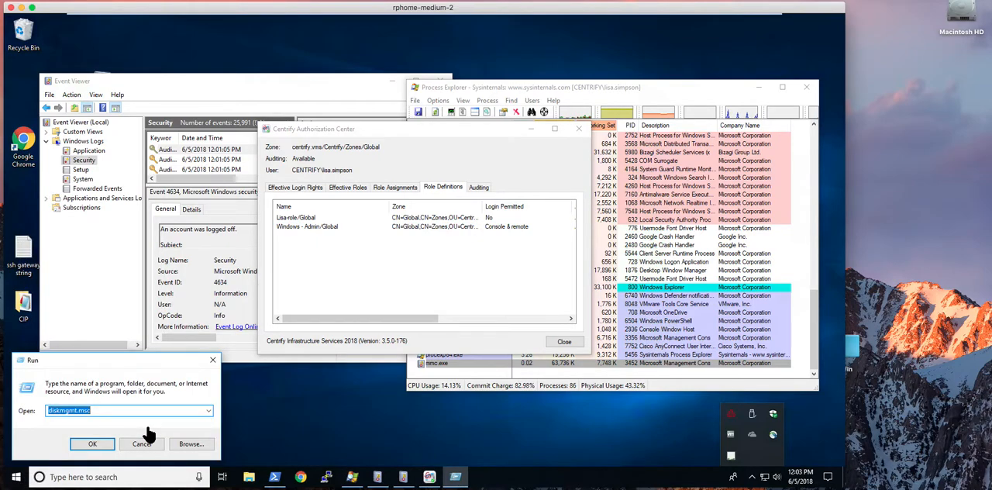
type("ev")
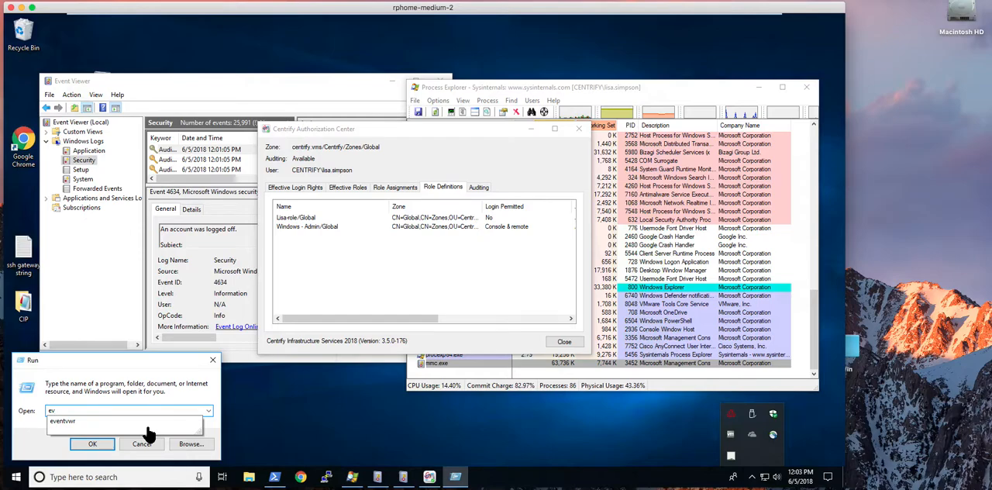
Show the Application log in a maximized Event Viewer and highlight the message text of the latest Centrify AuditTrail V2 event 6029.
left_click(86, 255)
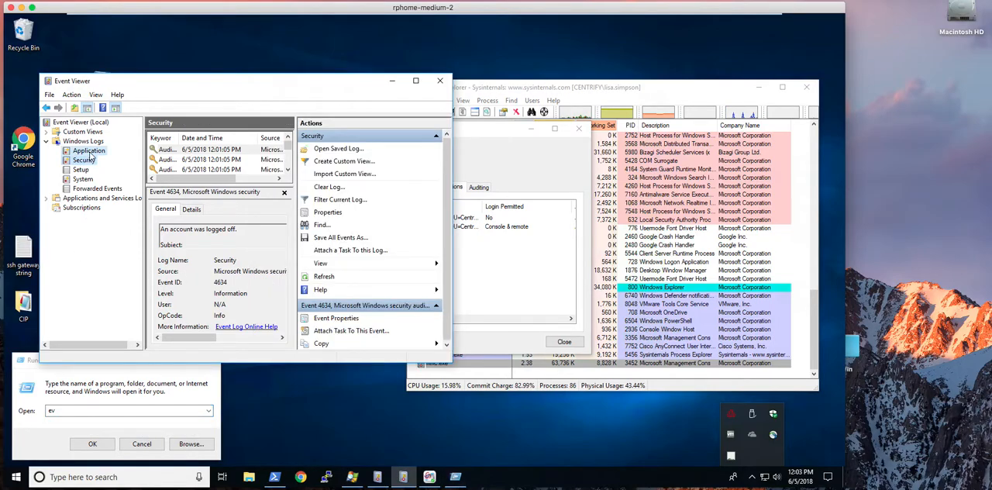
left_click(89, 151)
left_click(415, 81)
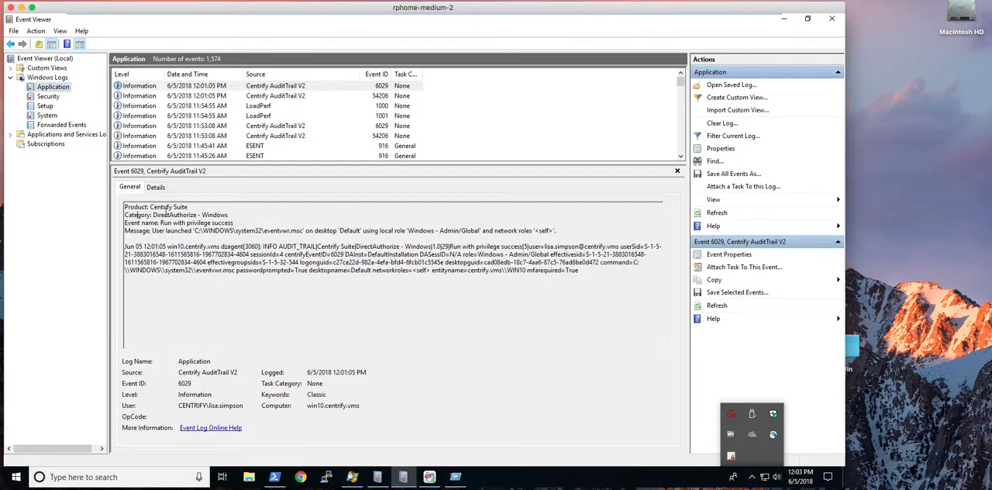
left_click_drag(565, 264, 167, 195)
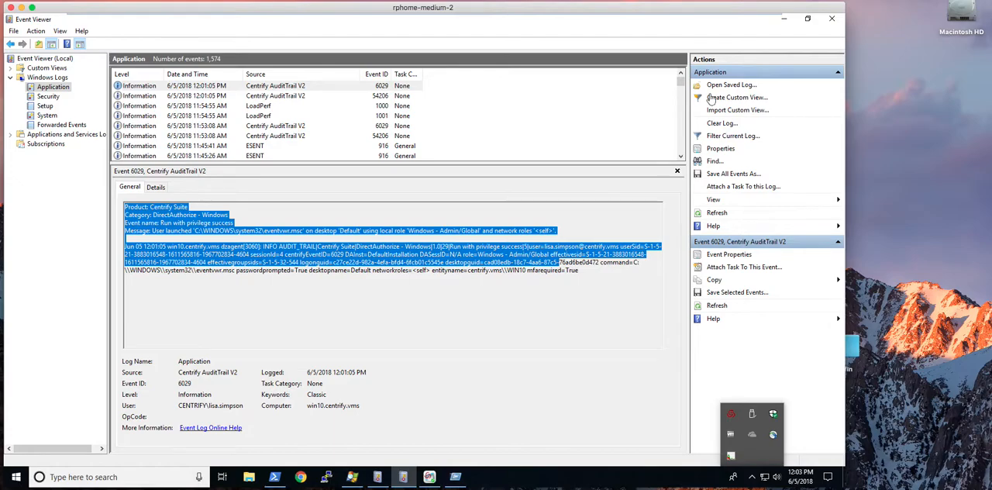
Minimize Event Viewer, close the Run dialog and Centrify Authorization Center, and move Process Explorer toward the middle of the desktop.
left_click(784, 18)
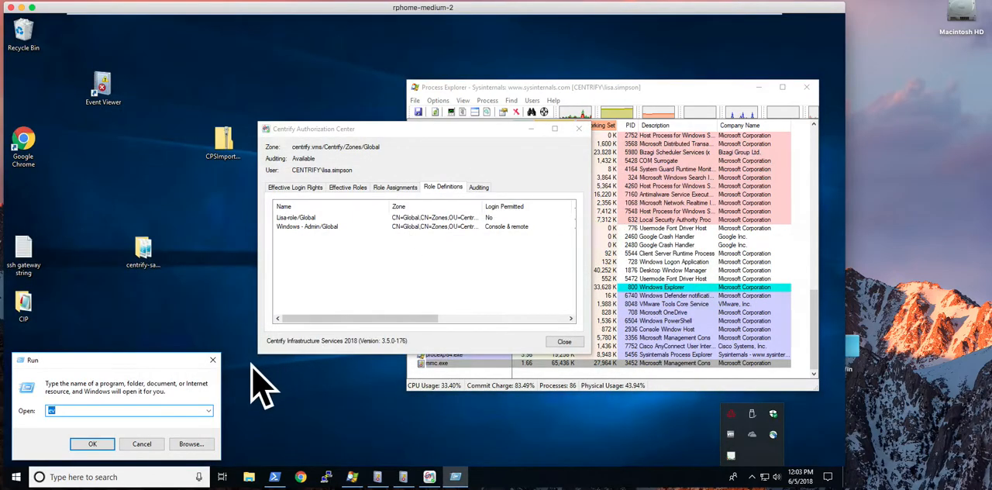
left_click(212, 360)
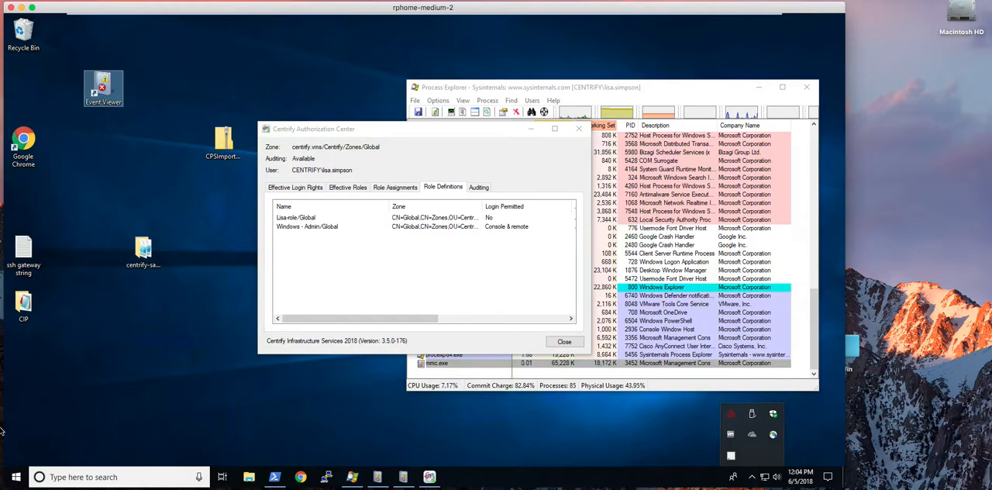
left_click(311, 226)
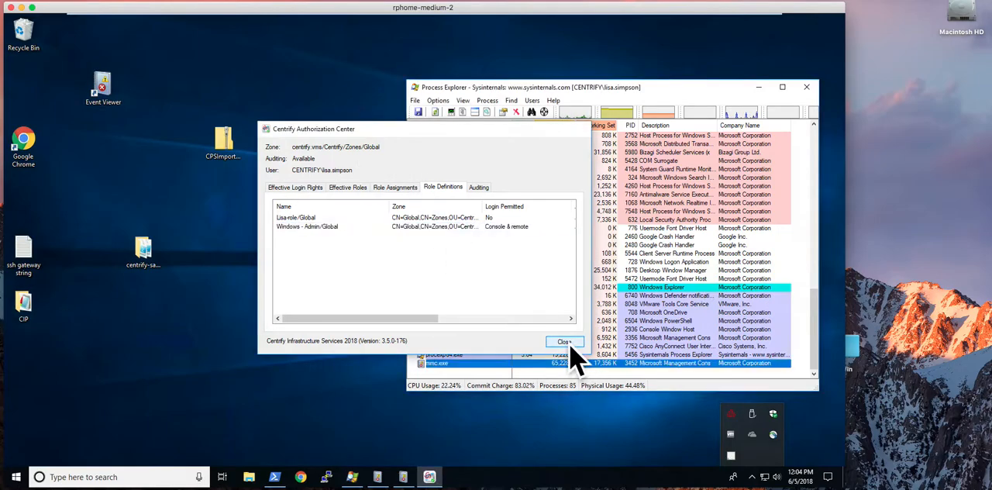
left_click(564, 341)
left_click_drag(692, 90, 491, 82)
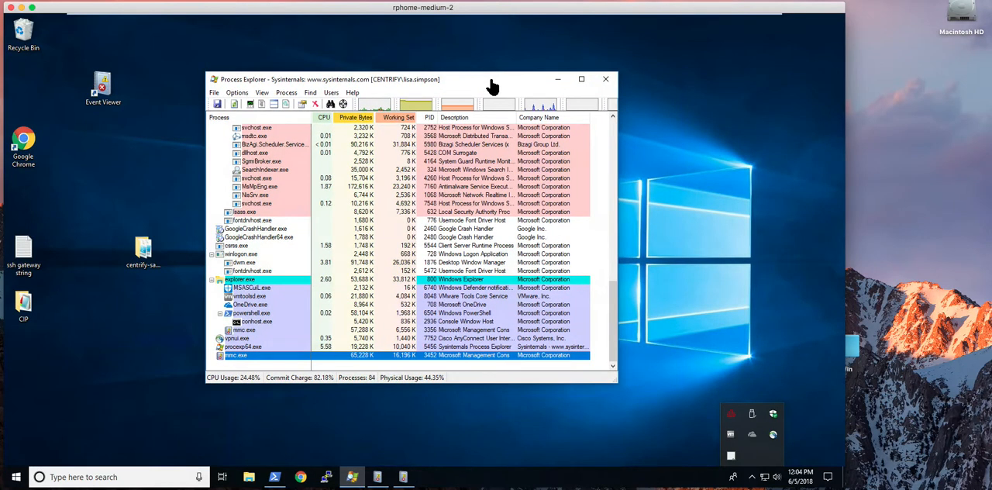